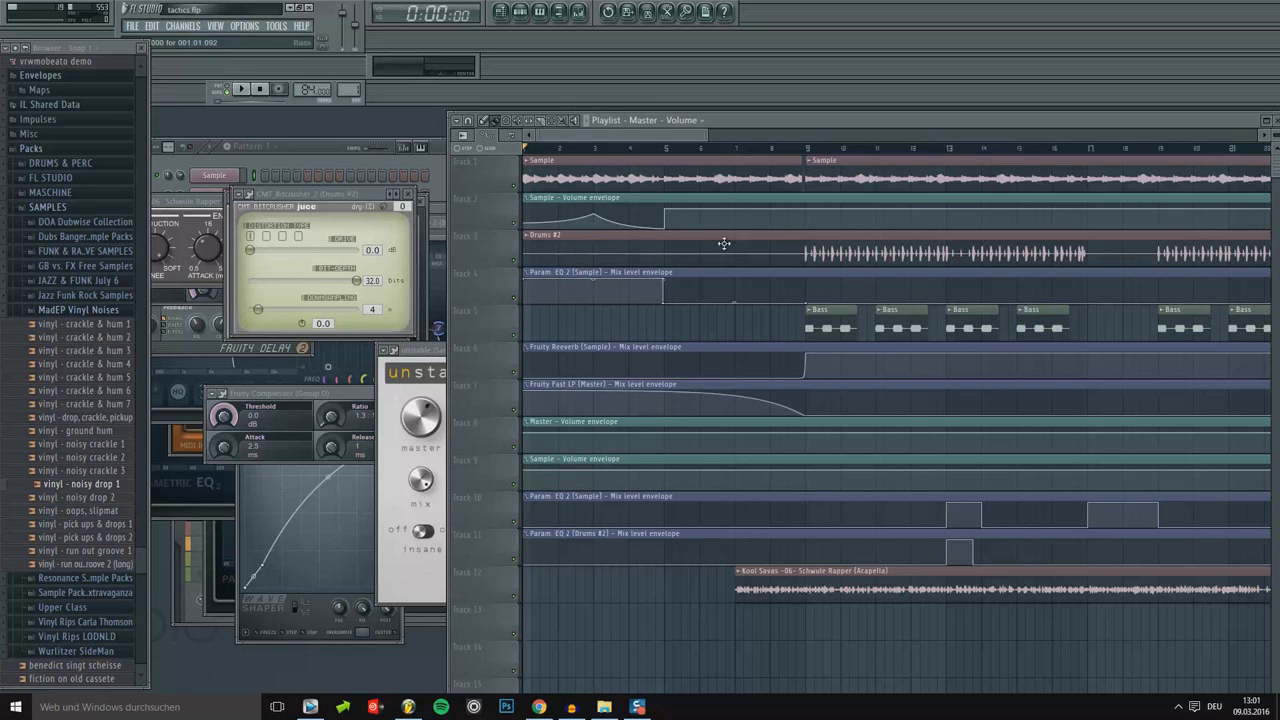
Play the arrangement from the start, then move the playhead to bar 9 and audition the song from there.
click(243, 89)
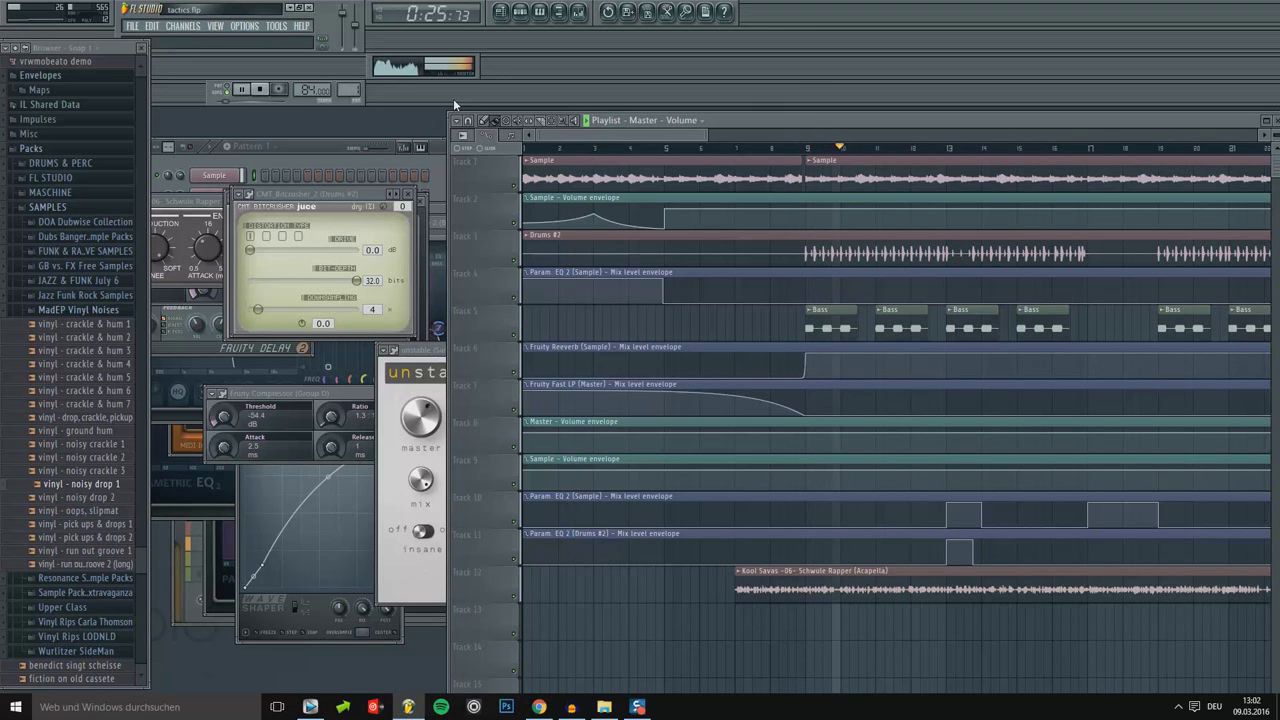
click(260, 89)
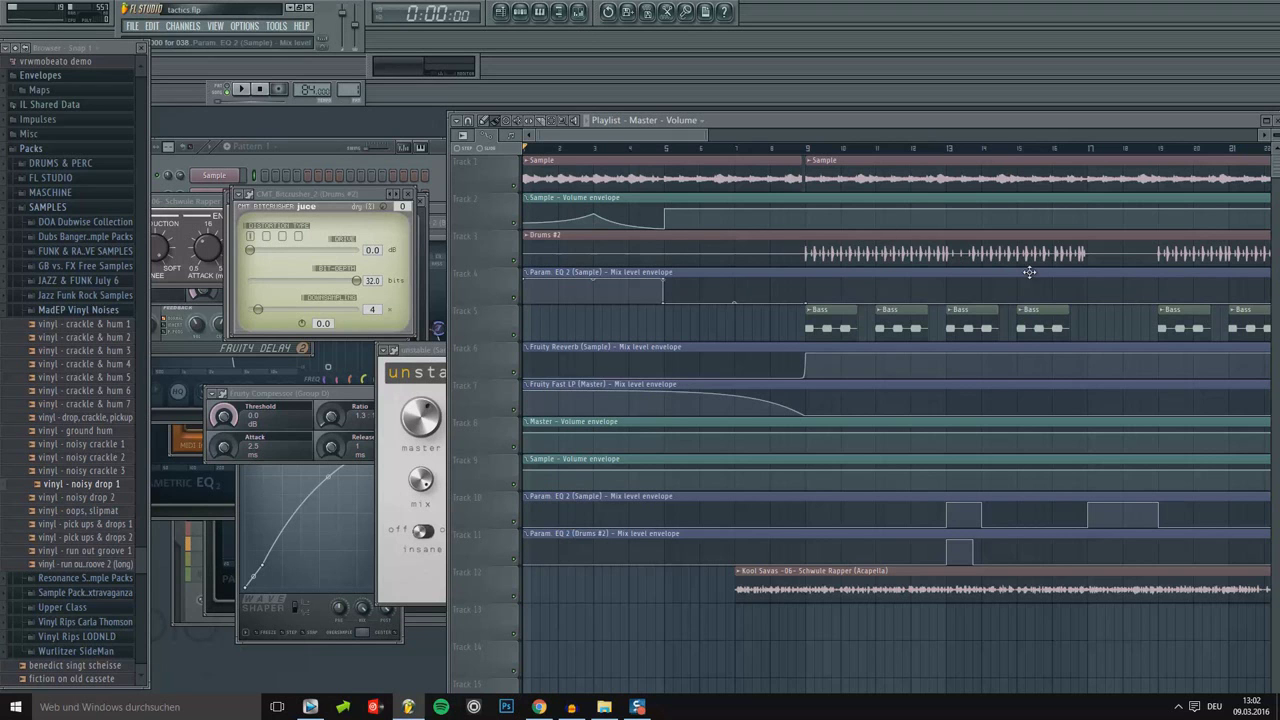
click(579, 12)
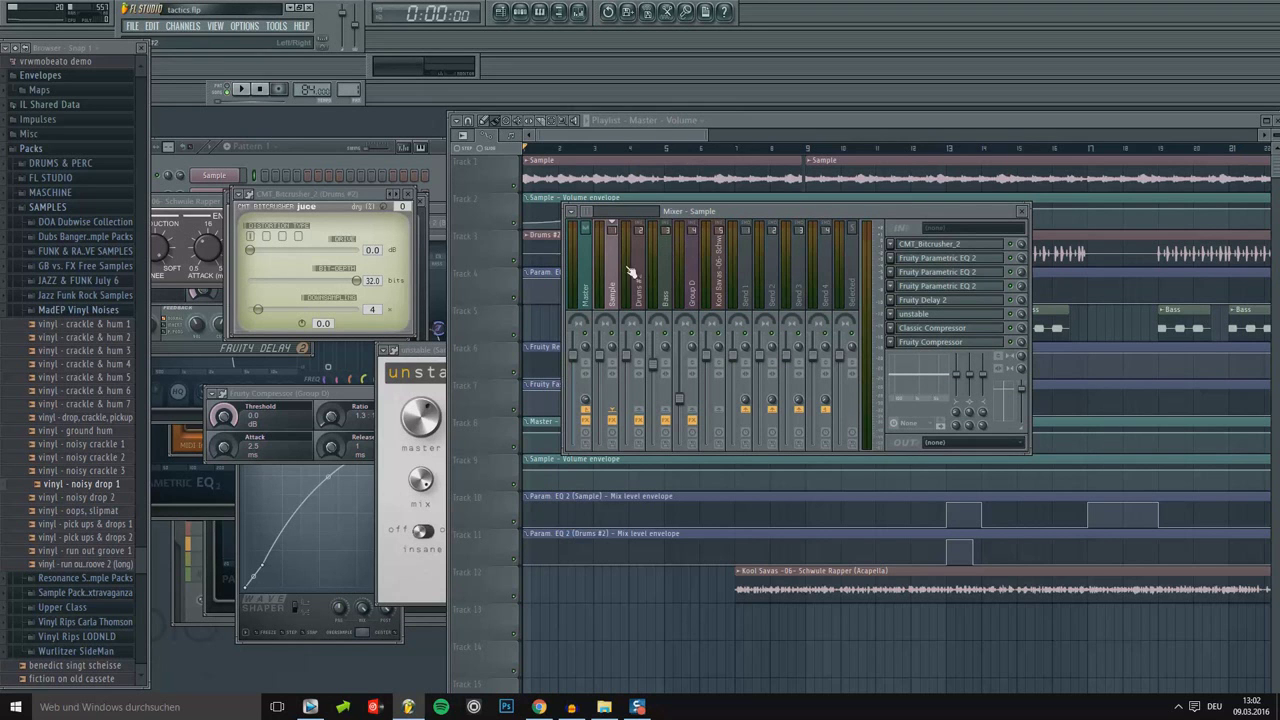
click(805, 150)
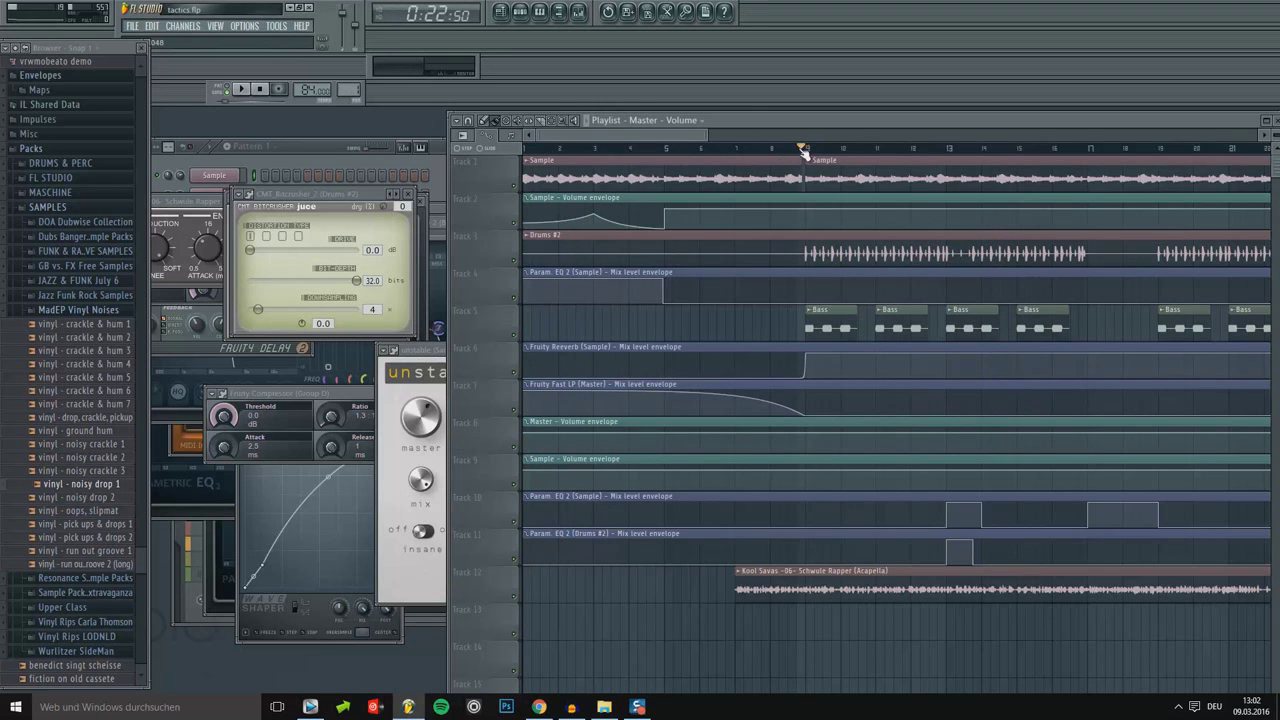
click(242, 89)
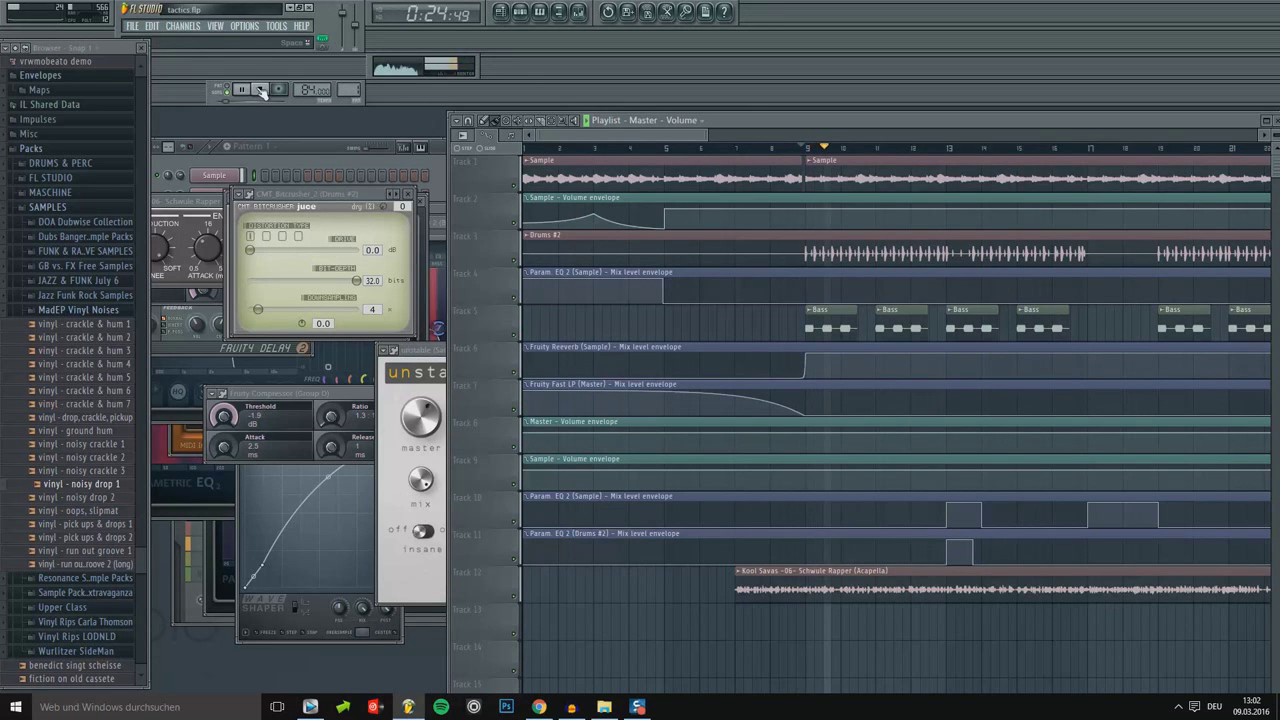
click(261, 90)
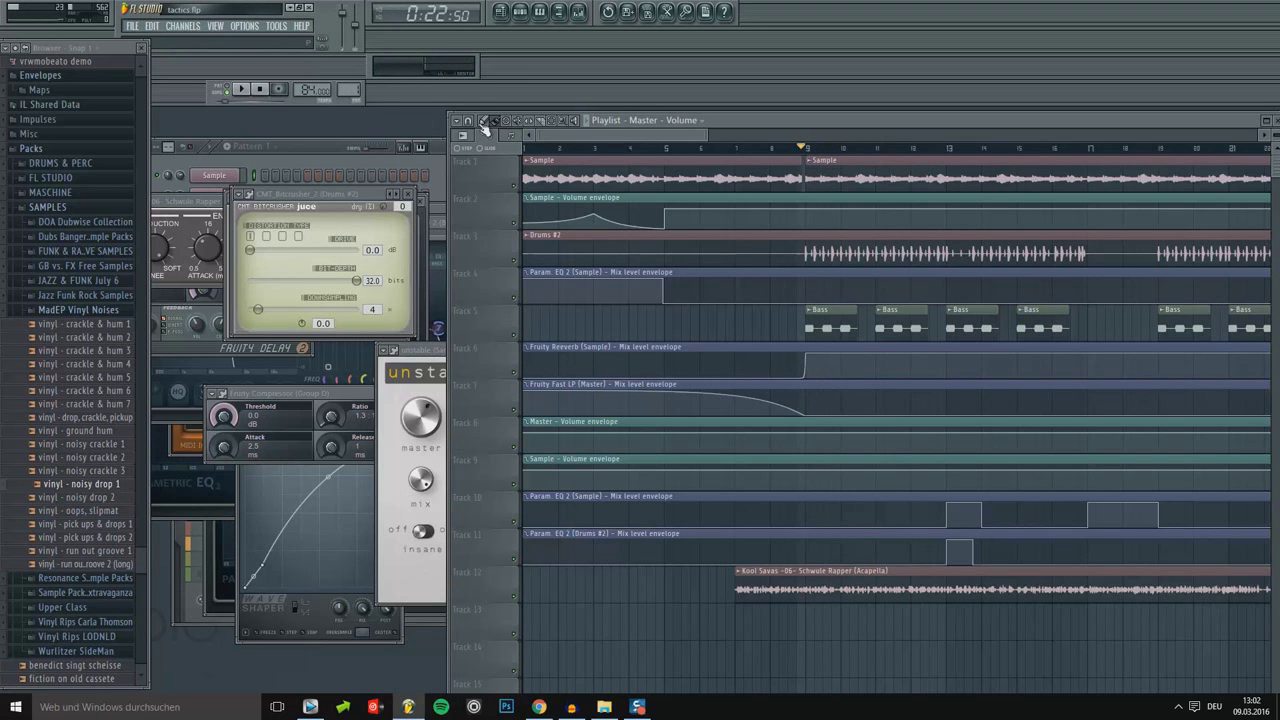
Open CMT_Bitcrusher_2 on the Sample mixer track and move its window beside the Drums #2 bitcrusher.
click(578, 12)
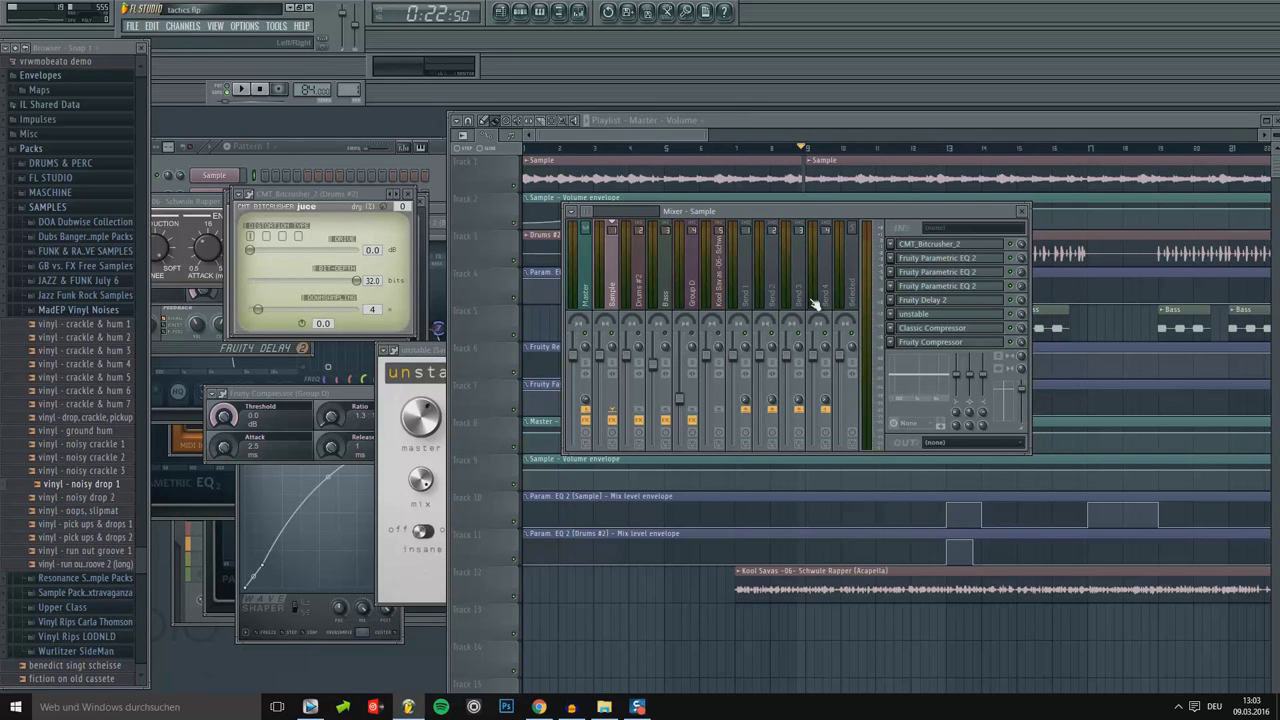
click(957, 247)
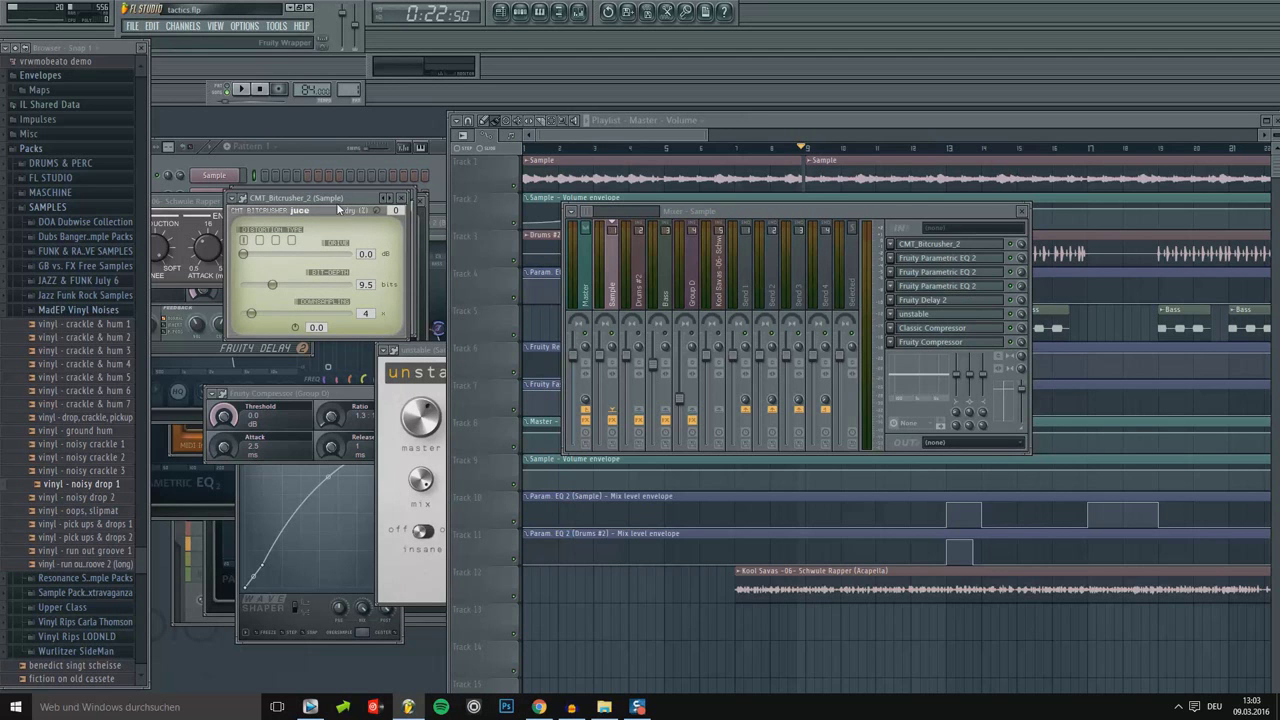
drag(352, 208, 498, 166)
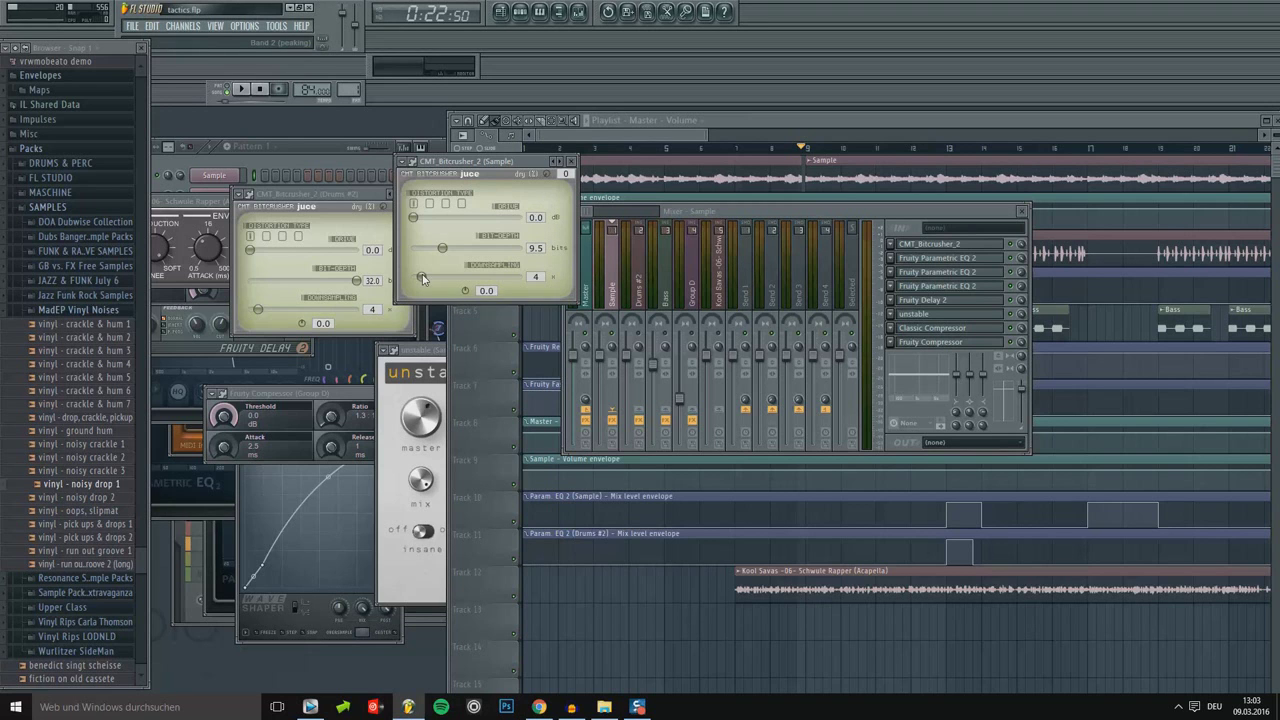
Audition lower downsampling on the Sample bitcrusher during playback, then return it to 4 and stop.
drag(422, 279, 275, 278)
click(243, 89)
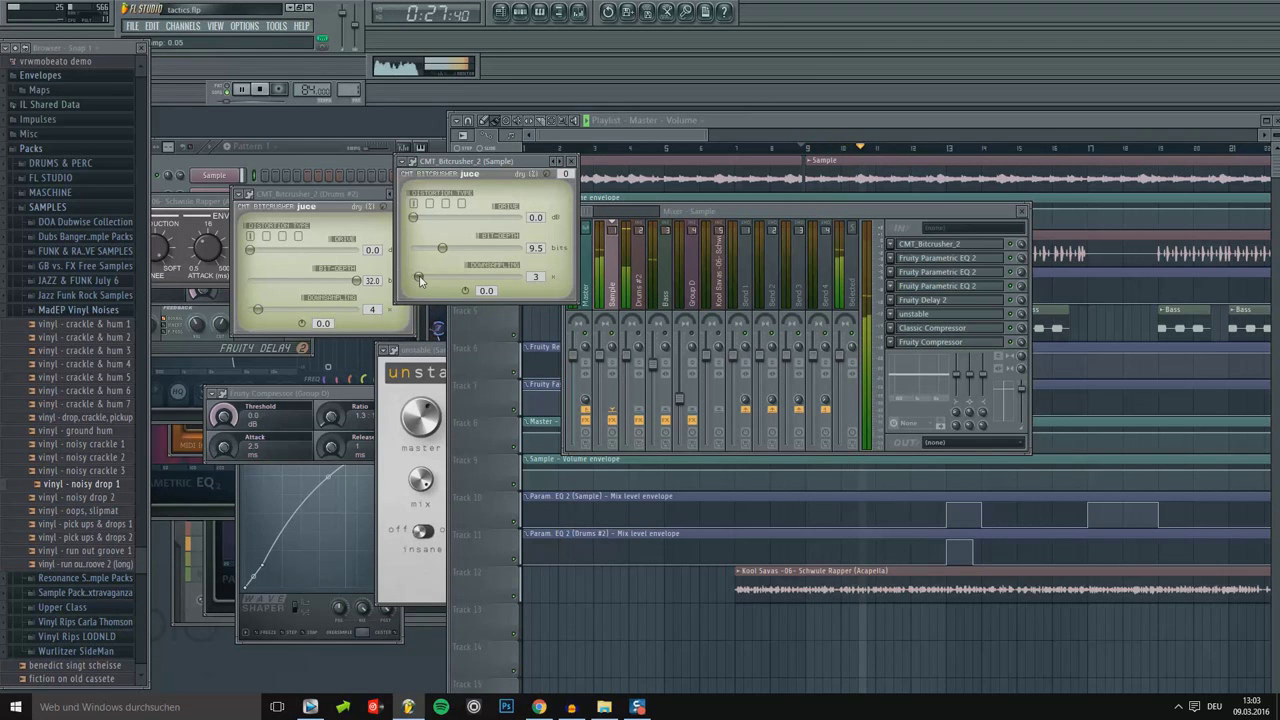
drag(415, 275, 421, 275)
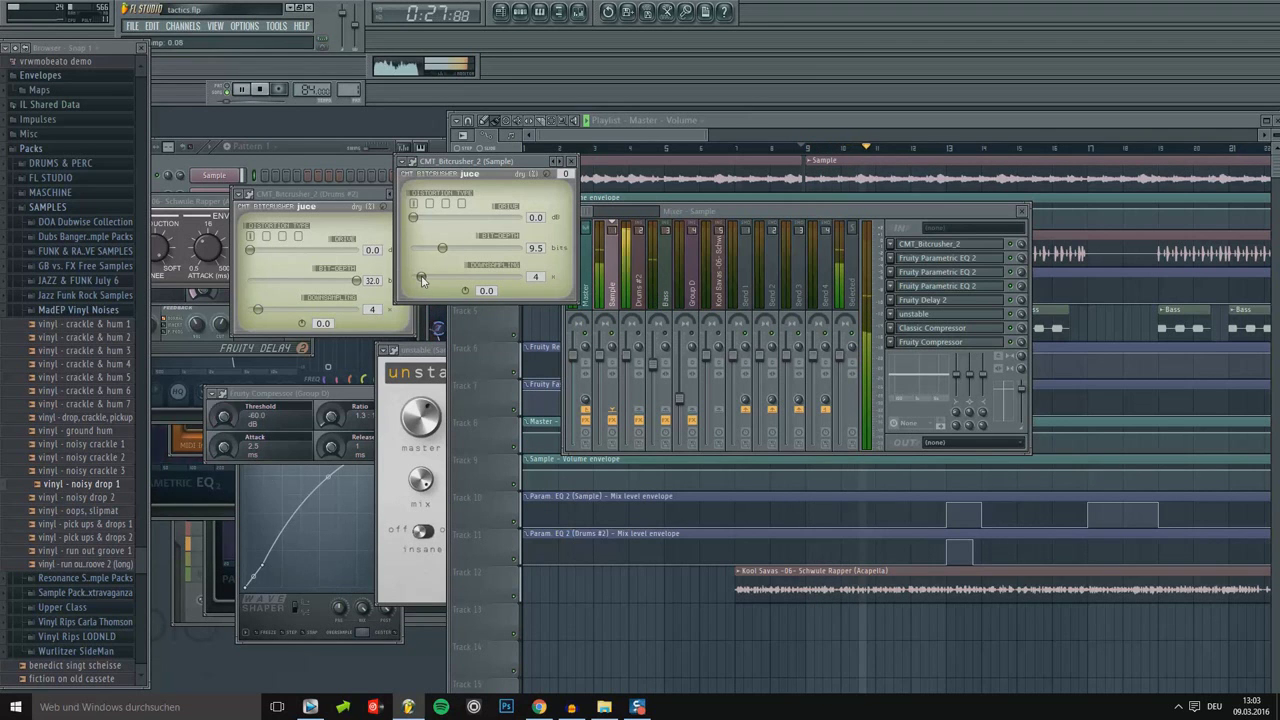
click(265, 90)
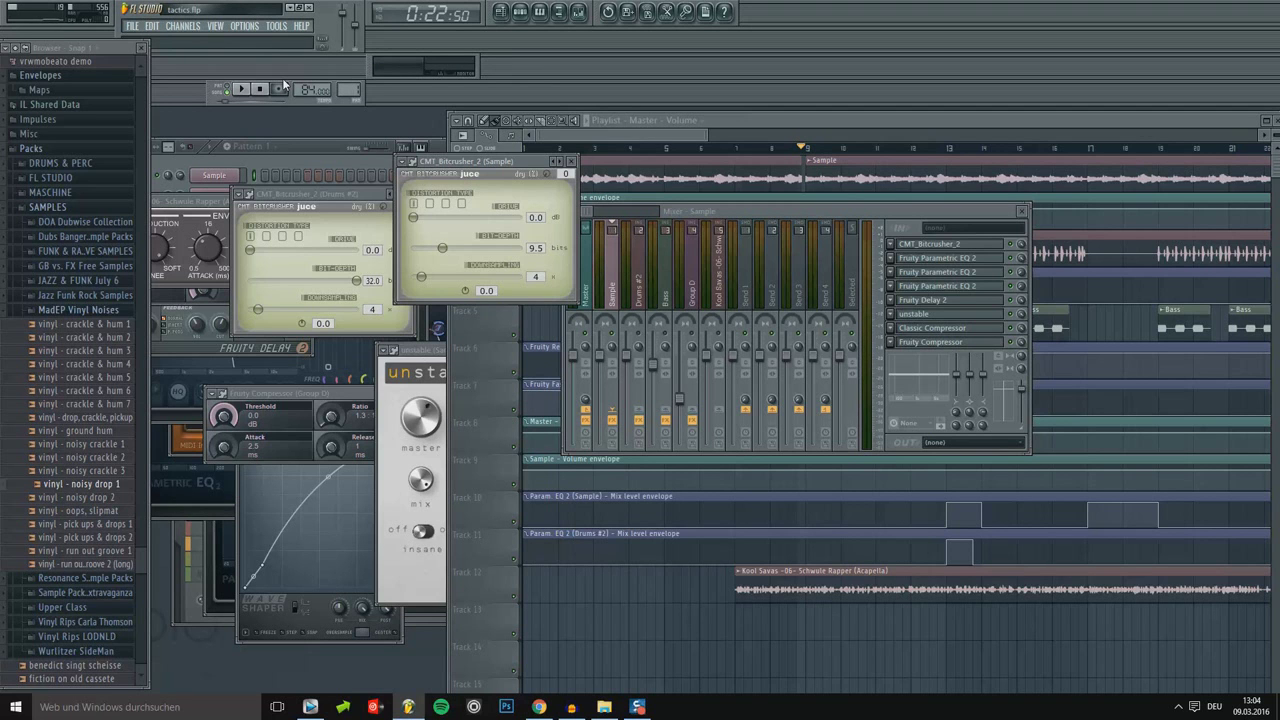
Open the Sample track's first Fruity Parametric EQ 2 and audition its band 7 low-pass at higher and lower cutoffs.
click(946, 260)
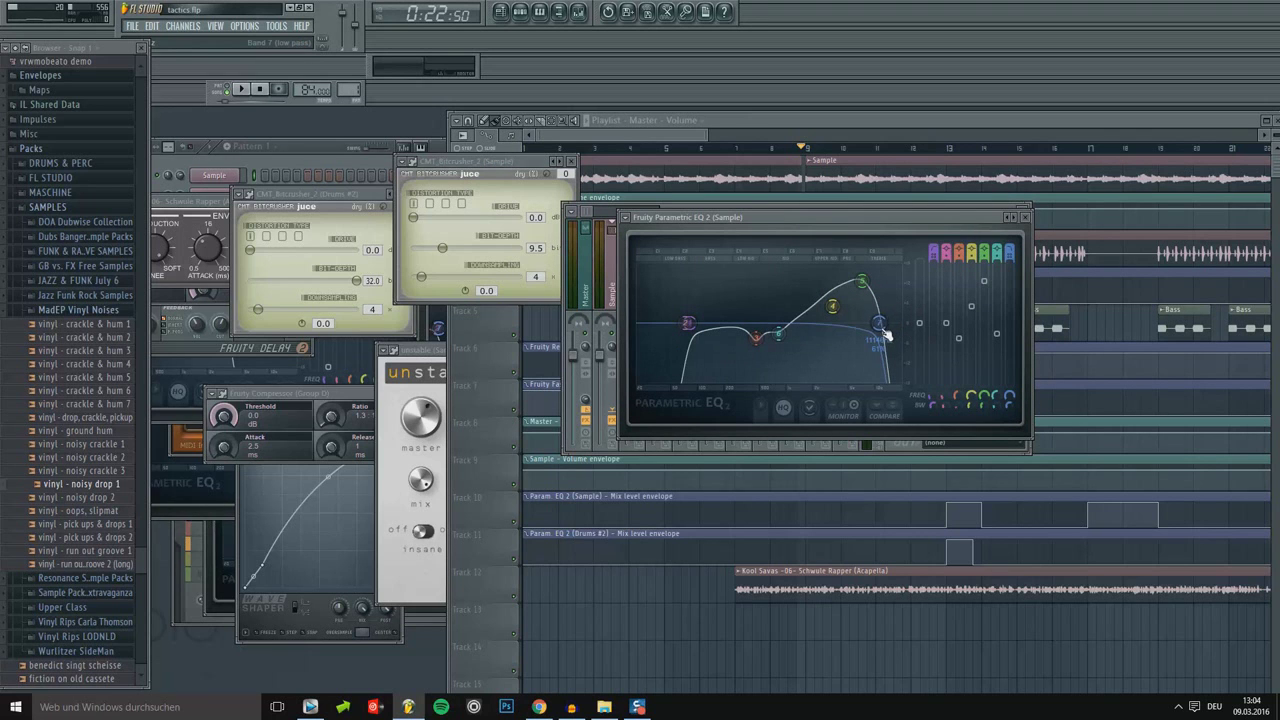
drag(883, 333, 899, 324)
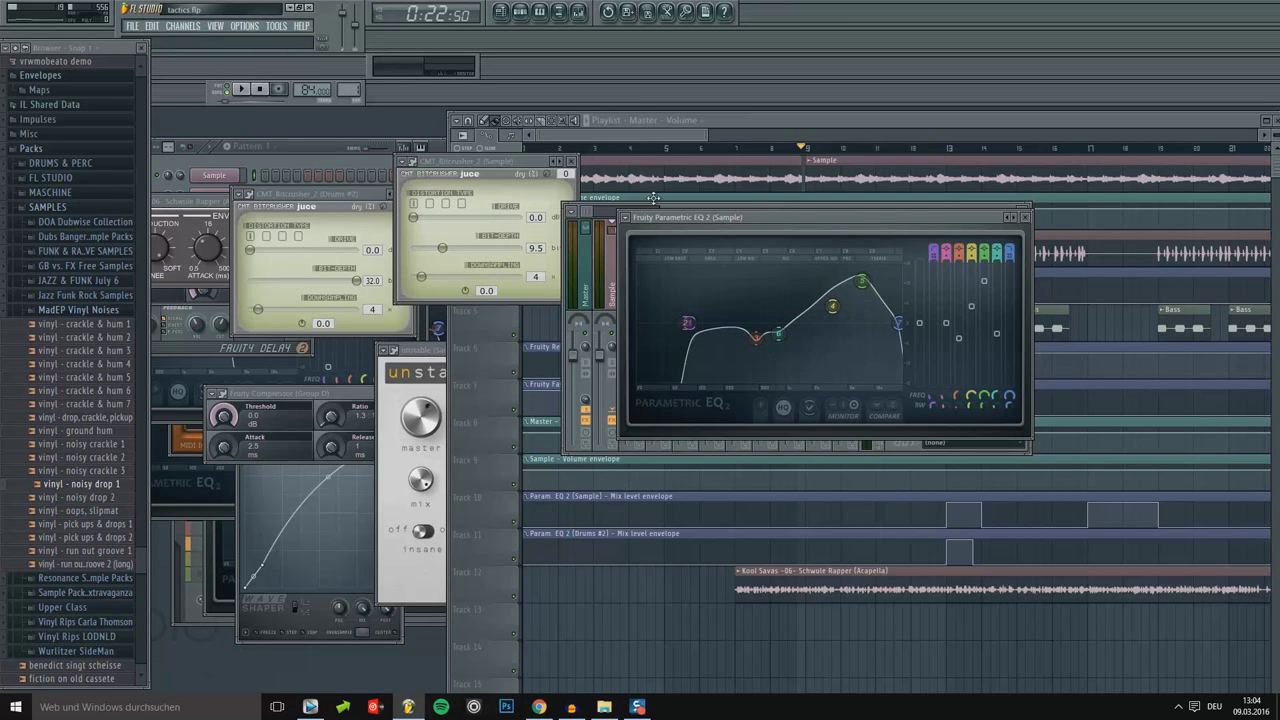
click(242, 89)
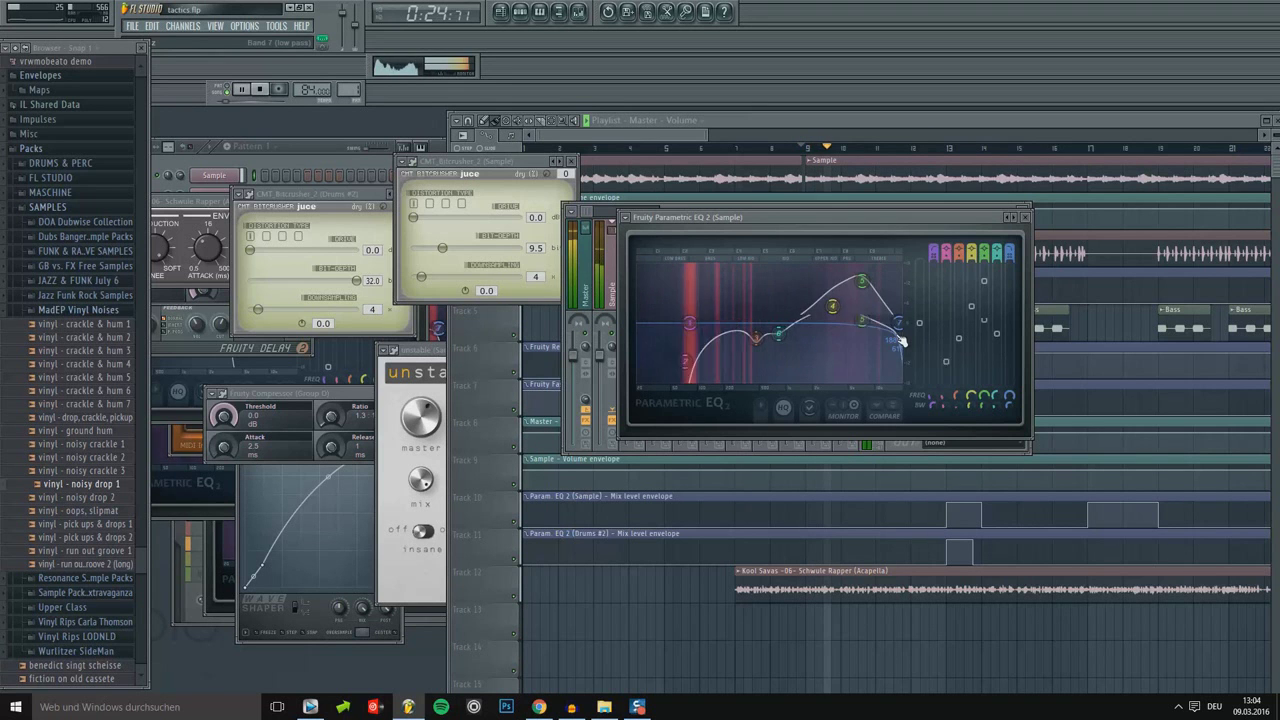
drag(900, 336, 875, 322)
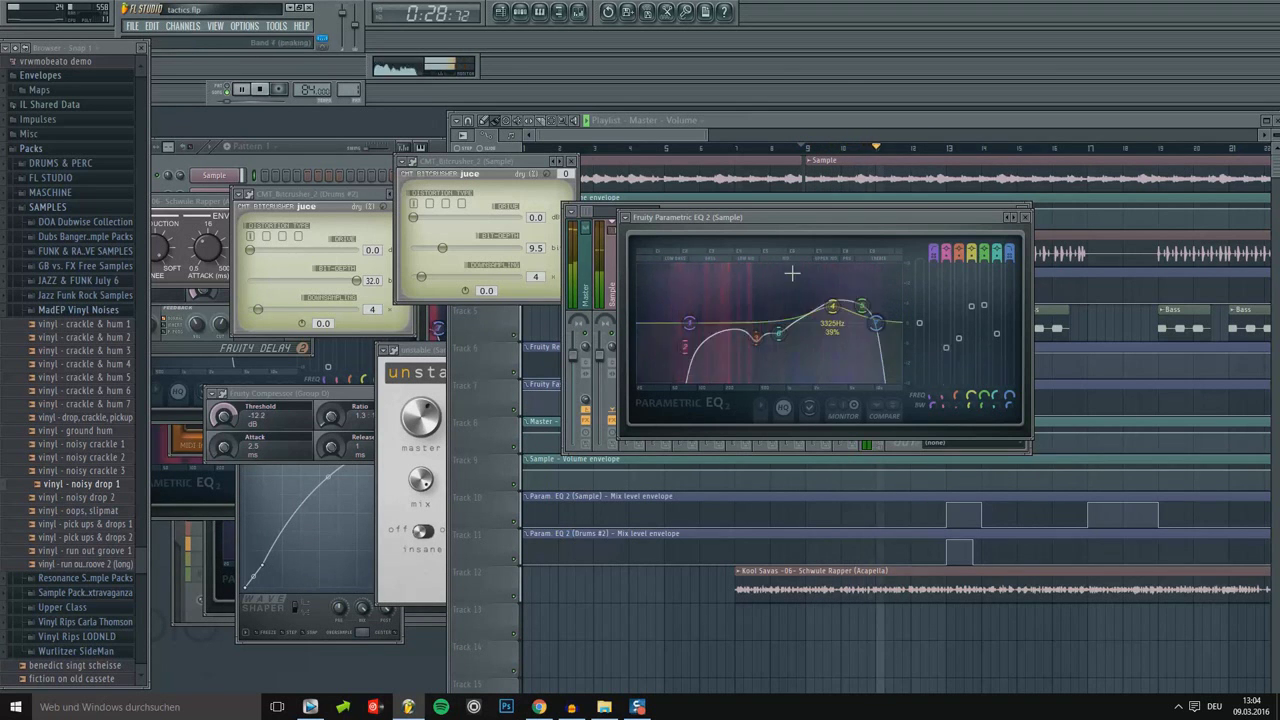
key(space)
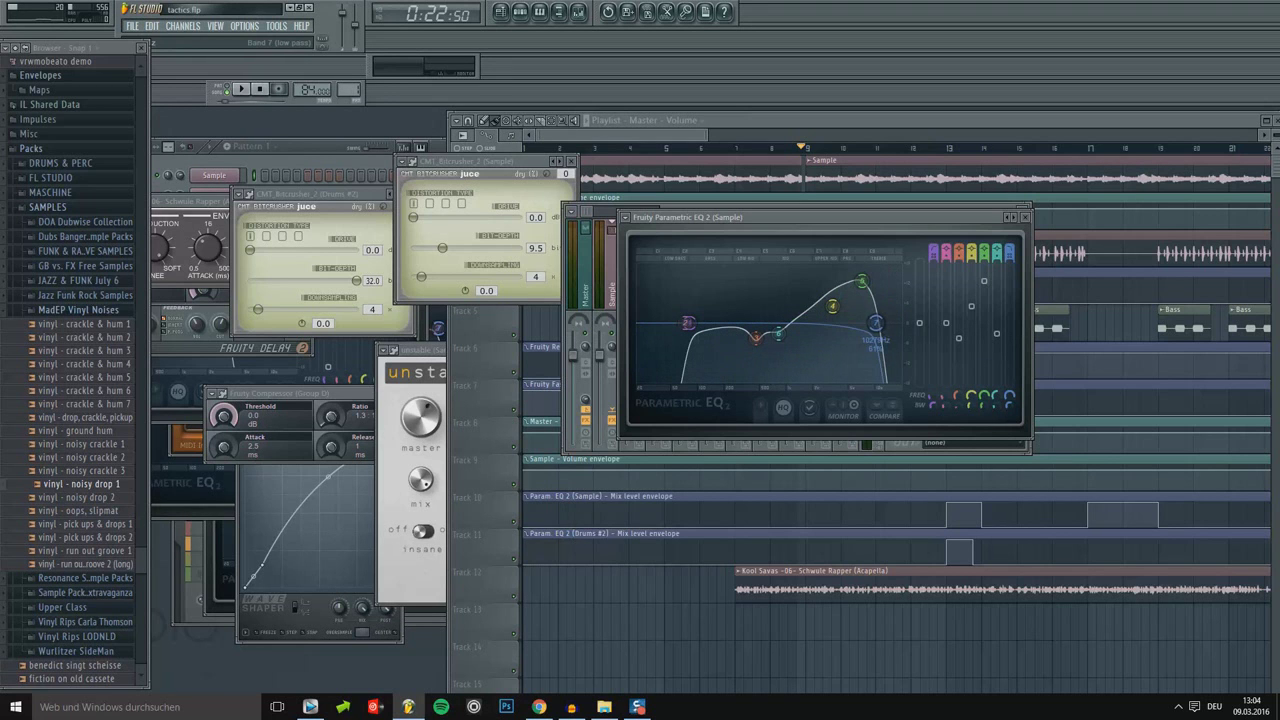
mouse_move(875, 323)
mouse_down()
mouse_move(857, 323)
mouse_move(855, 282)
mouse_move(835, 290)
mouse_move(852, 326)
mouse_up()
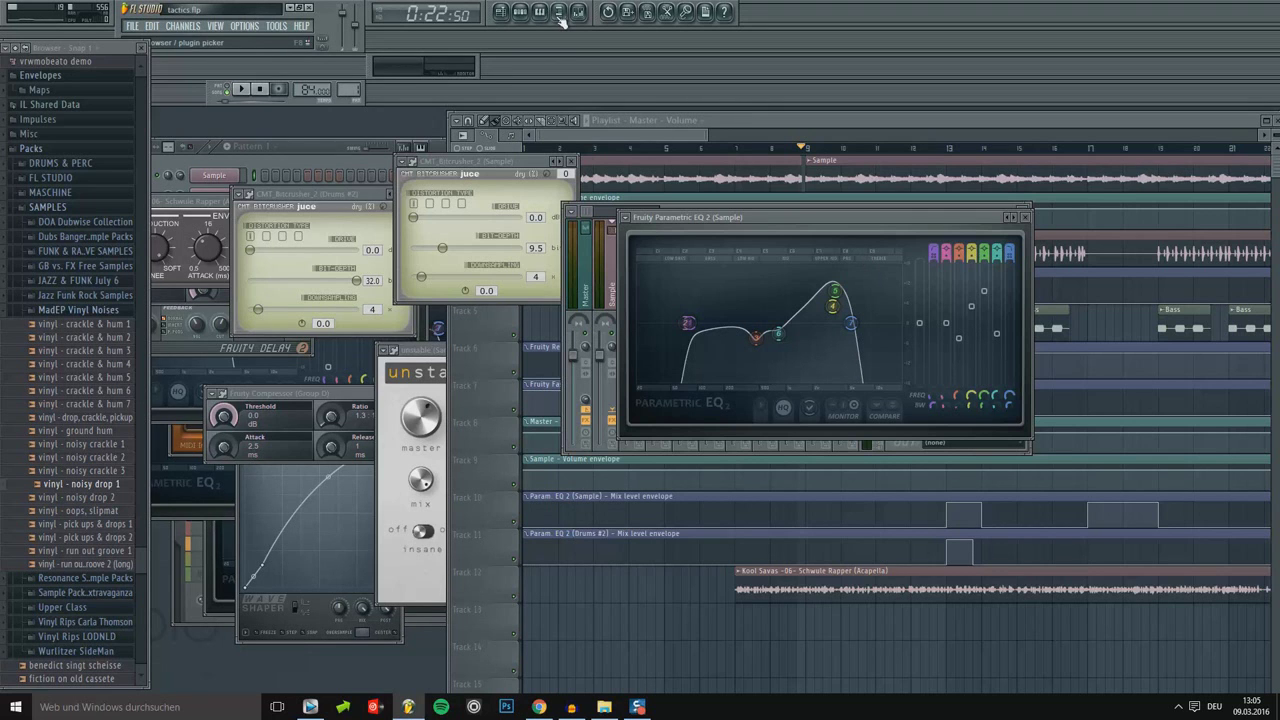
click(240, 89)
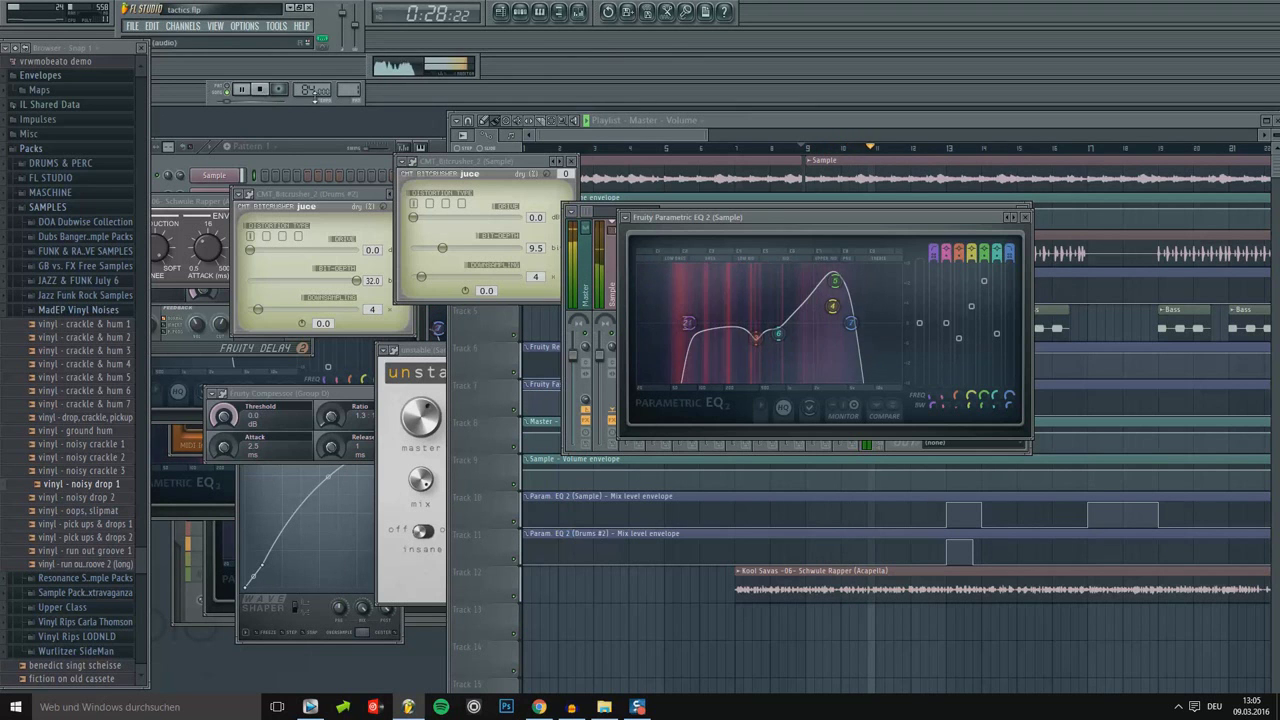
Open the first Fruity Parametric EQ 2 on Drums #2, try a lower cutoff for its low-pass band, then raise it again.
click(559, 11)
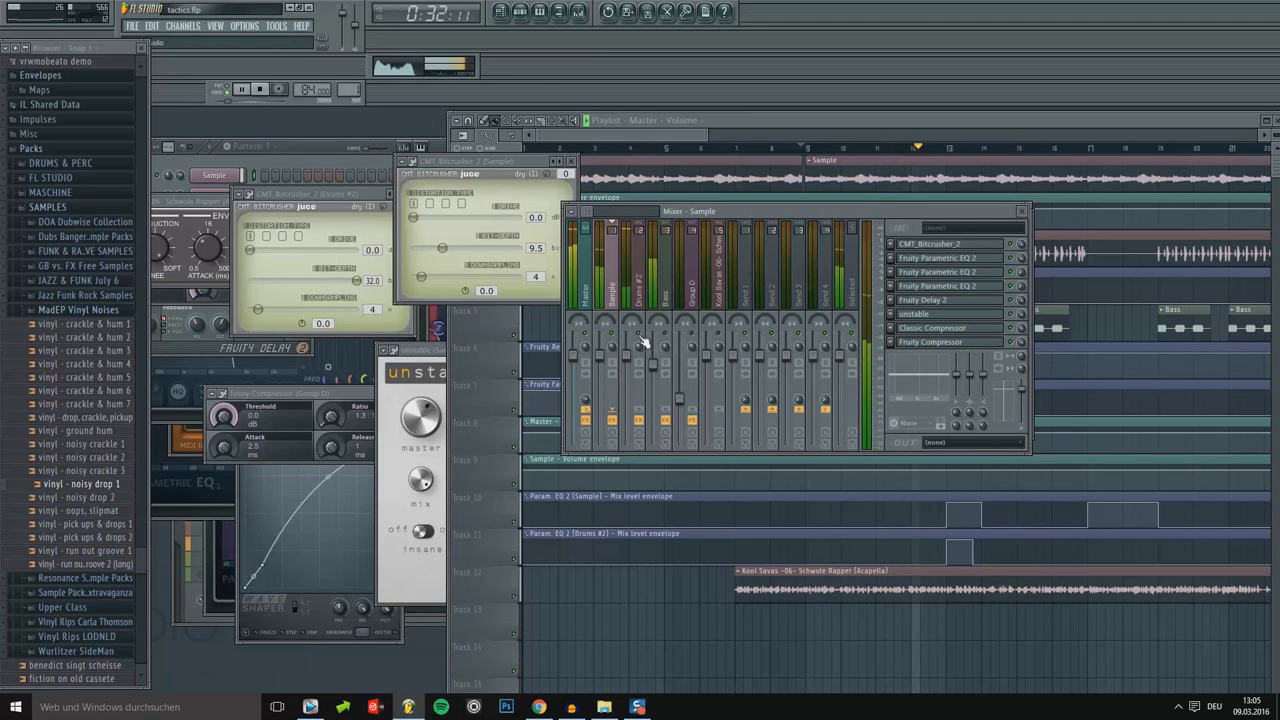
click(636, 268)
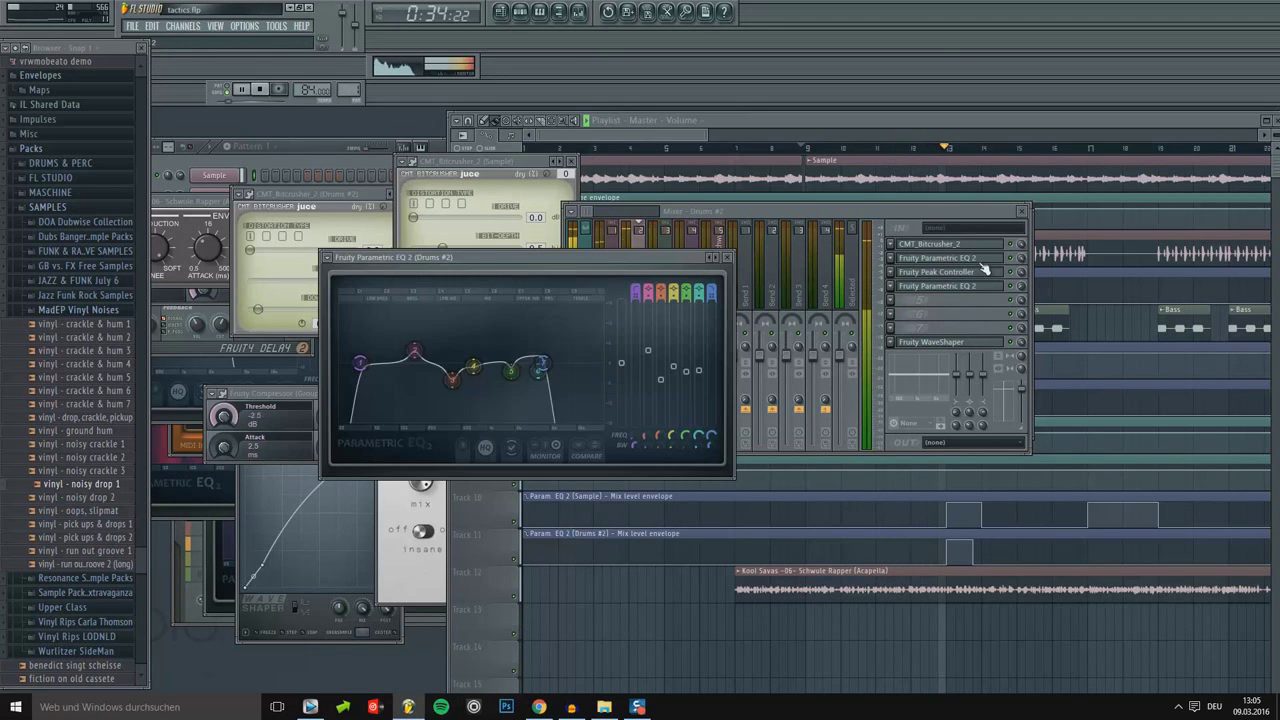
click(930, 257)
drag(549, 383, 535, 370)
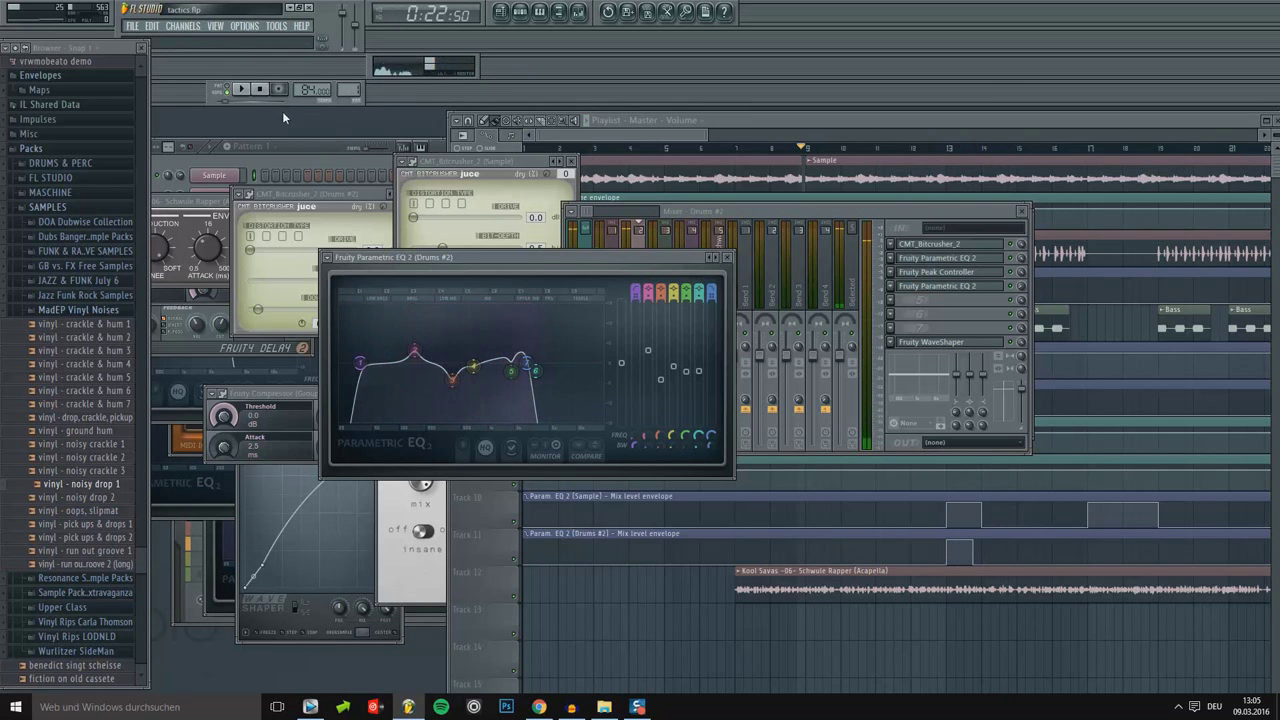
mouse_move(535, 371)
mouse_down()
mouse_move(422, 362)
mouse_move(541, 363)
mouse_up()
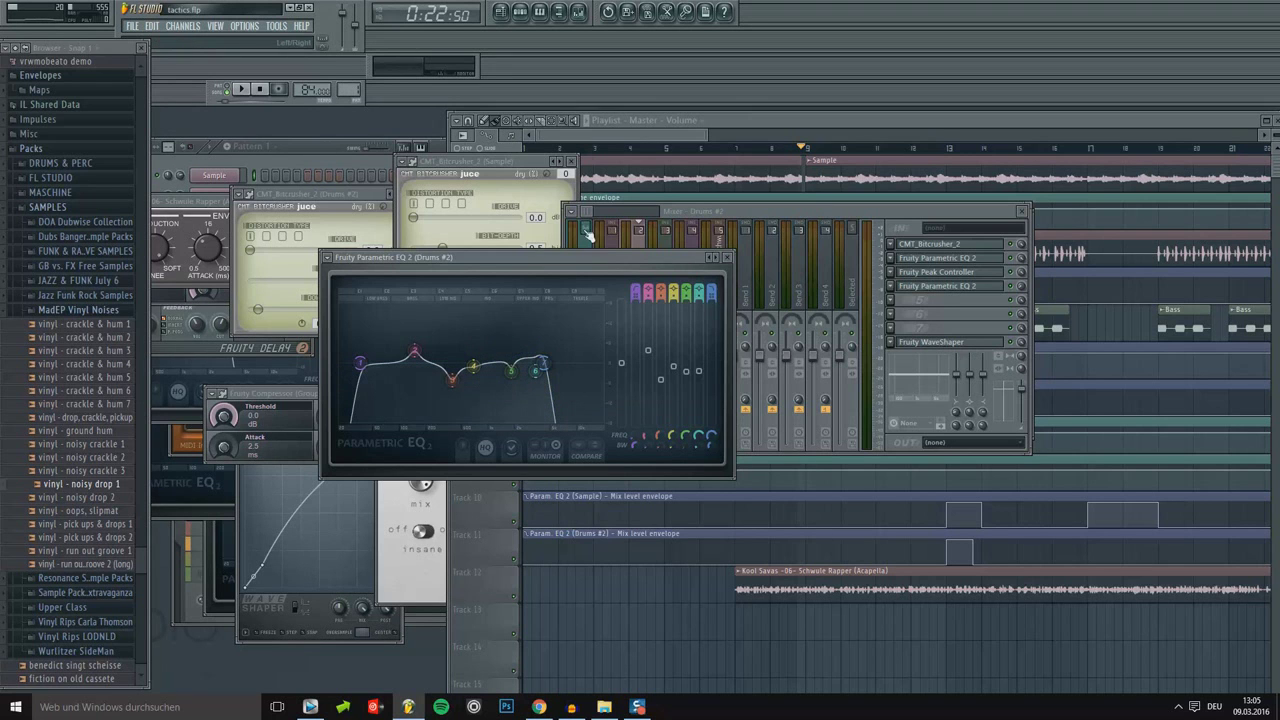
Raise the Sample EQ's band 7 low-pass cutoff to about 10419 Hz and the Drums #2 EQ's low-pass cutoff slightly.
click(598, 243)
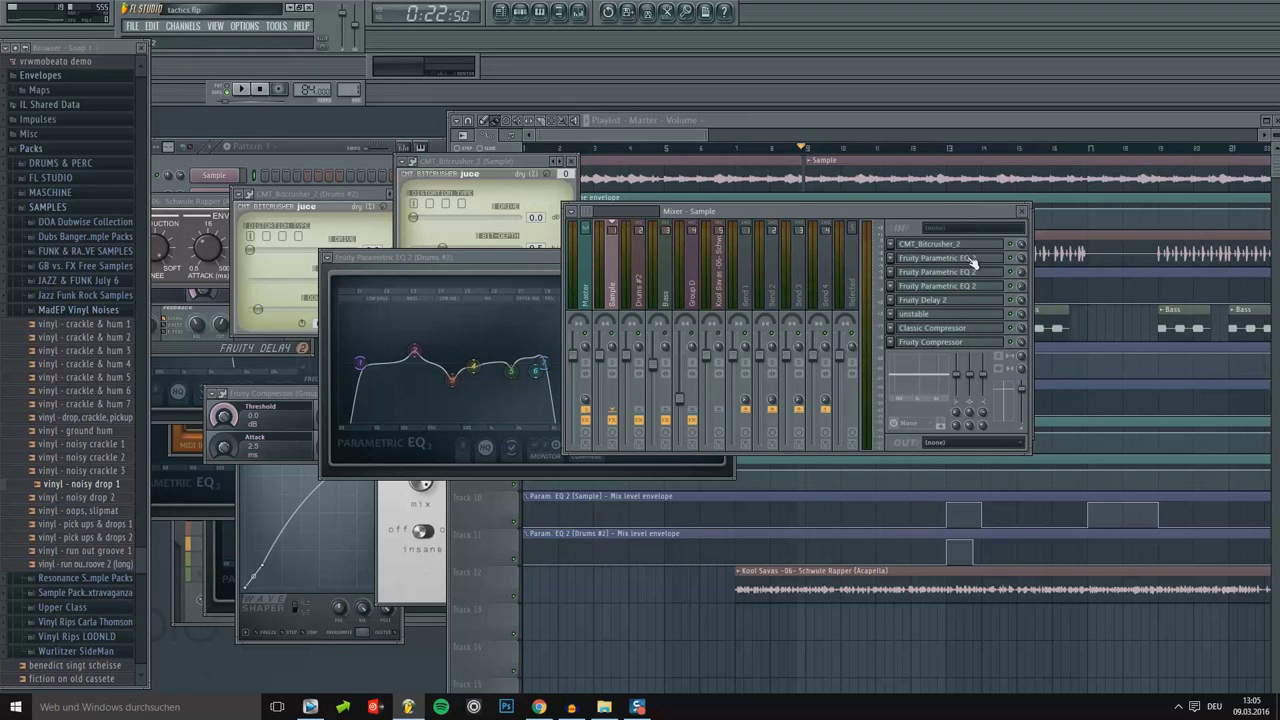
click(972, 261)
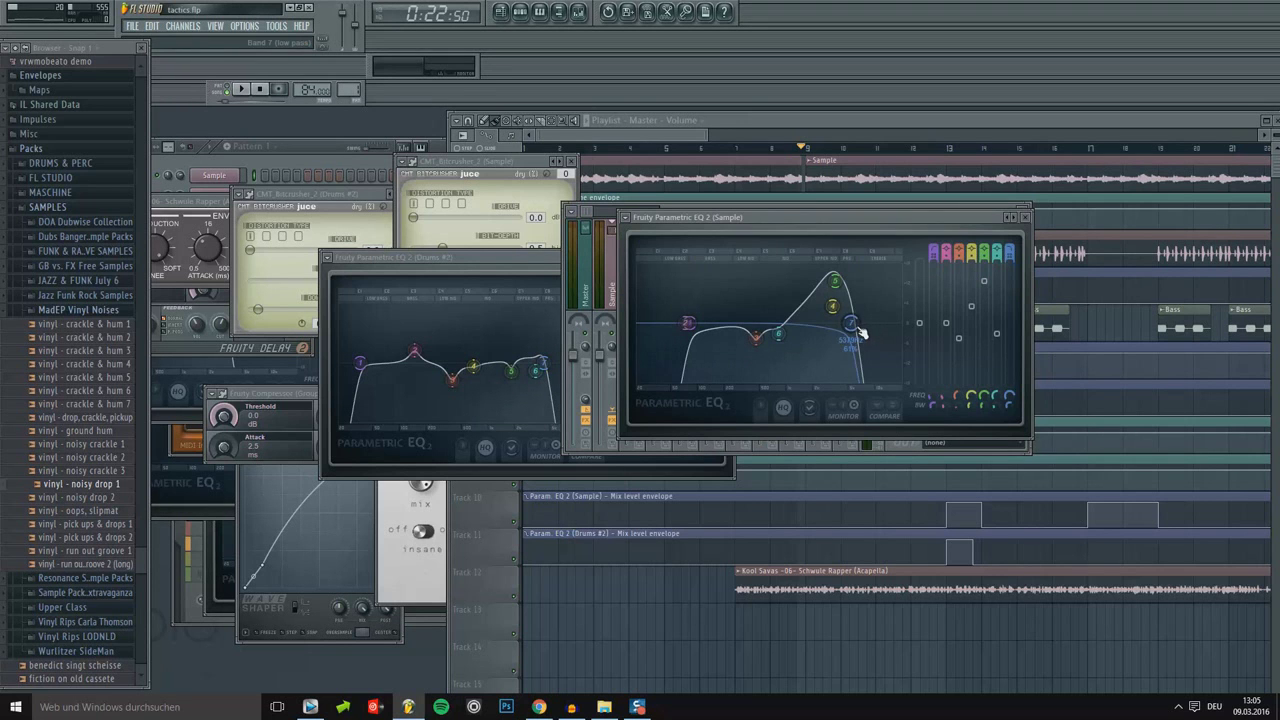
drag(850, 323, 877, 323)
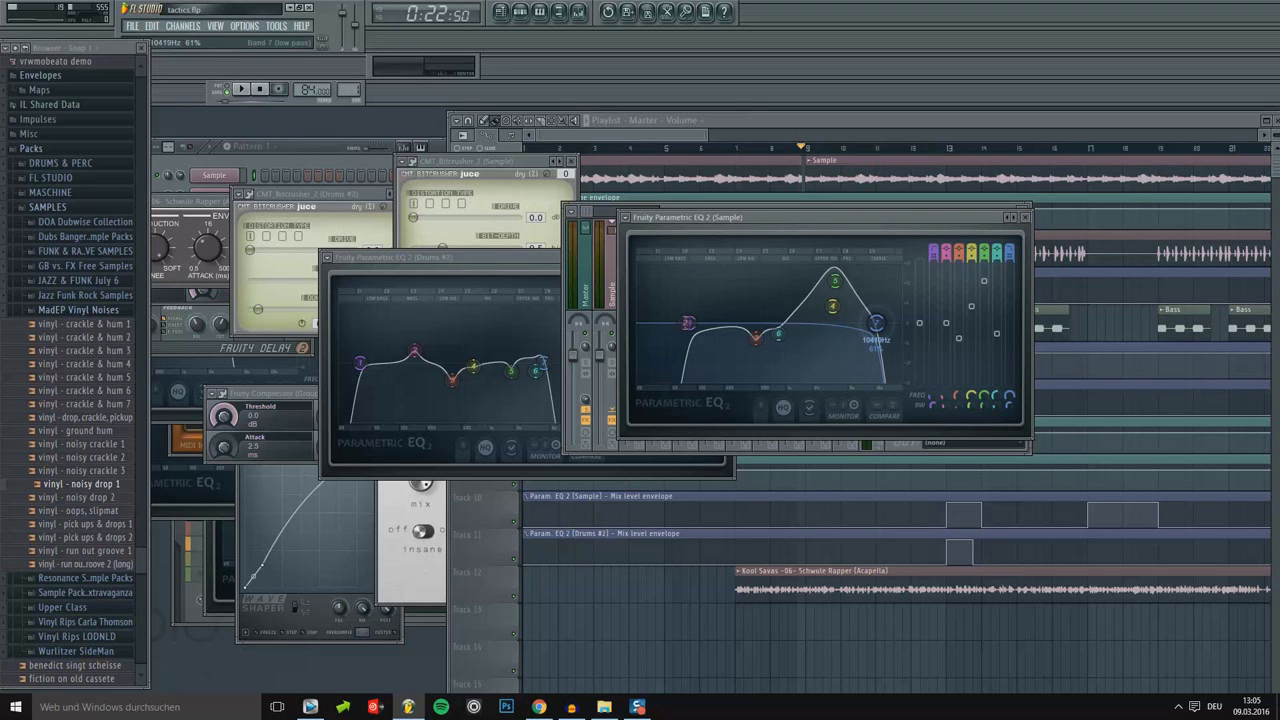
drag(541, 362, 554, 362)
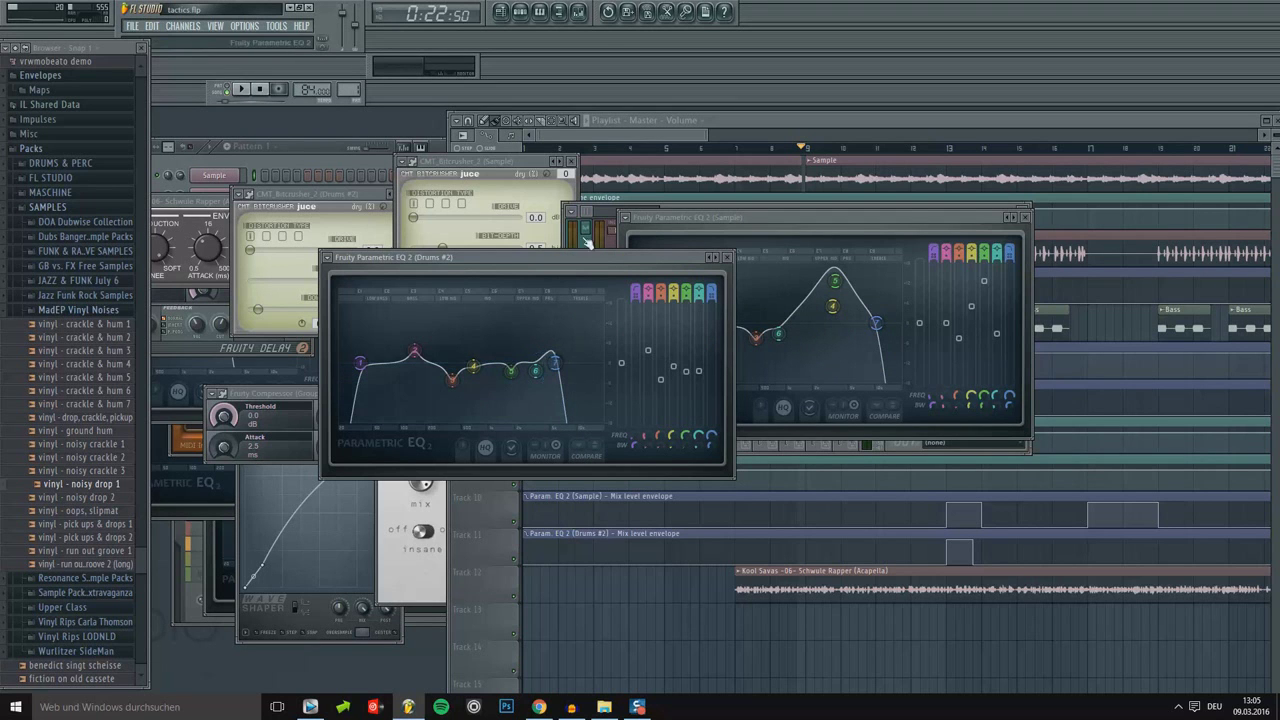
Add Fruity Fast LP to the fifth effect slot of the Drums #2 mixer track.
click(578, 11)
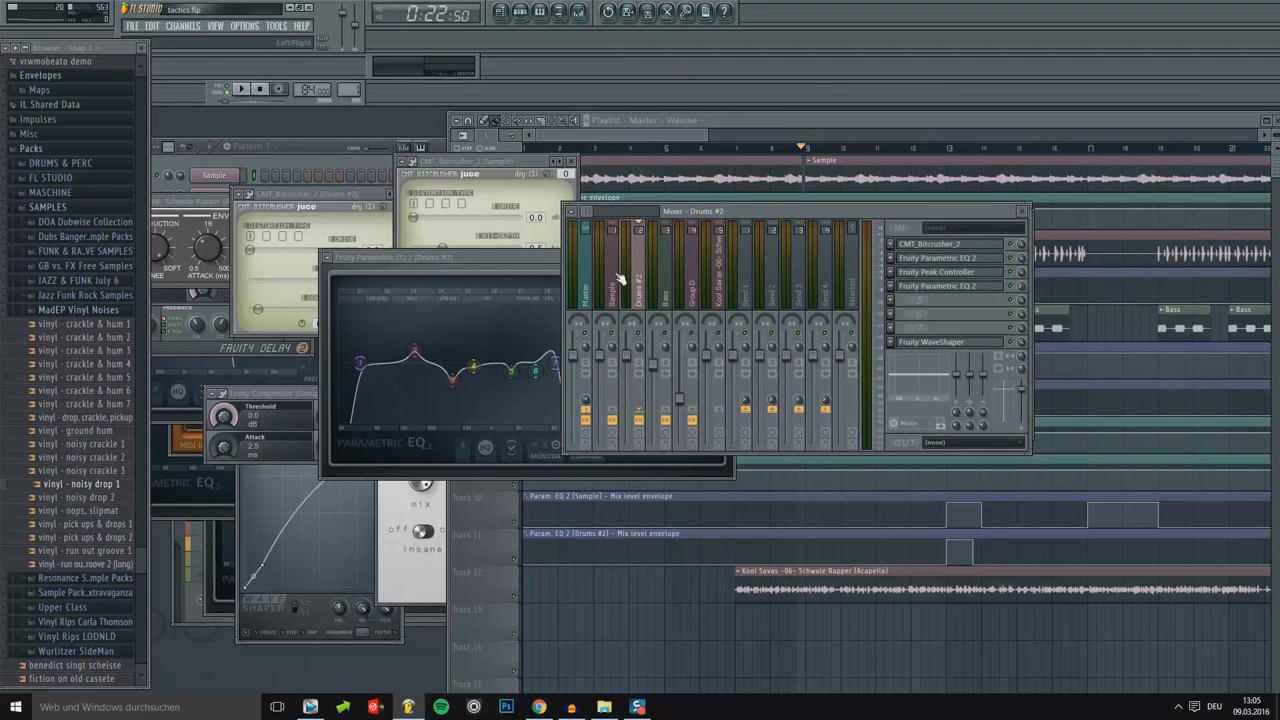
click(886, 314)
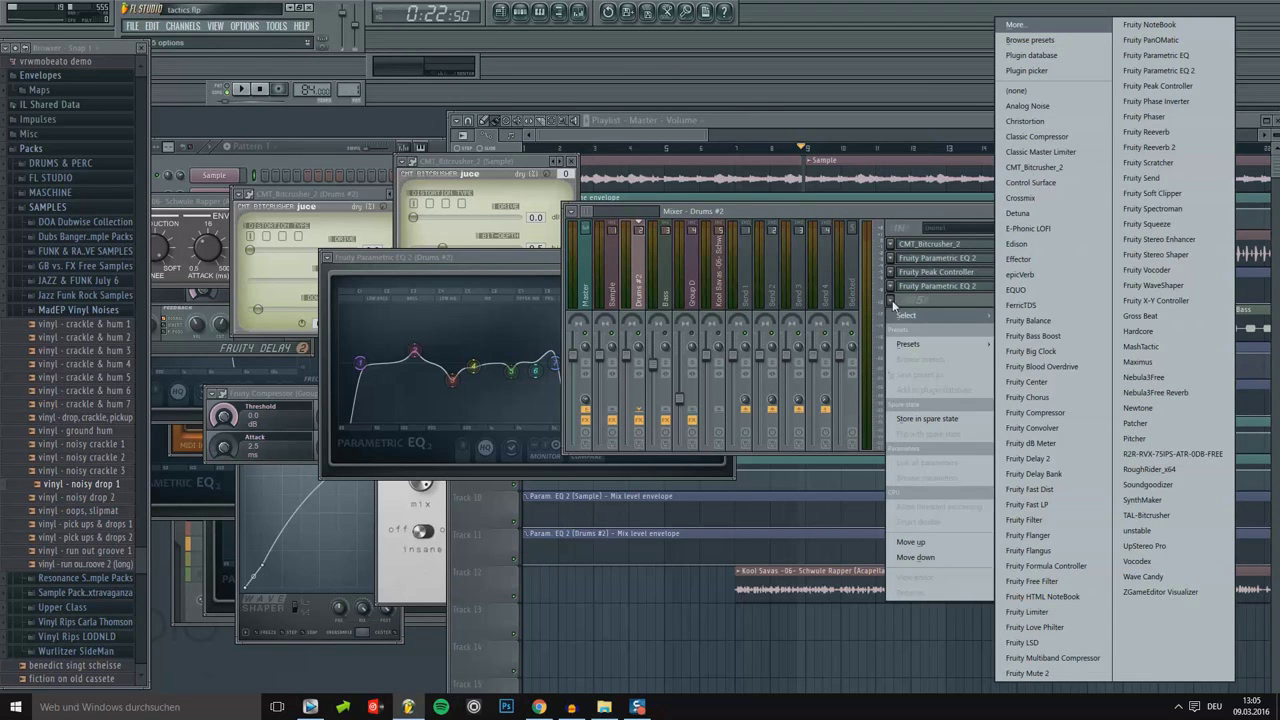
click(1030, 504)
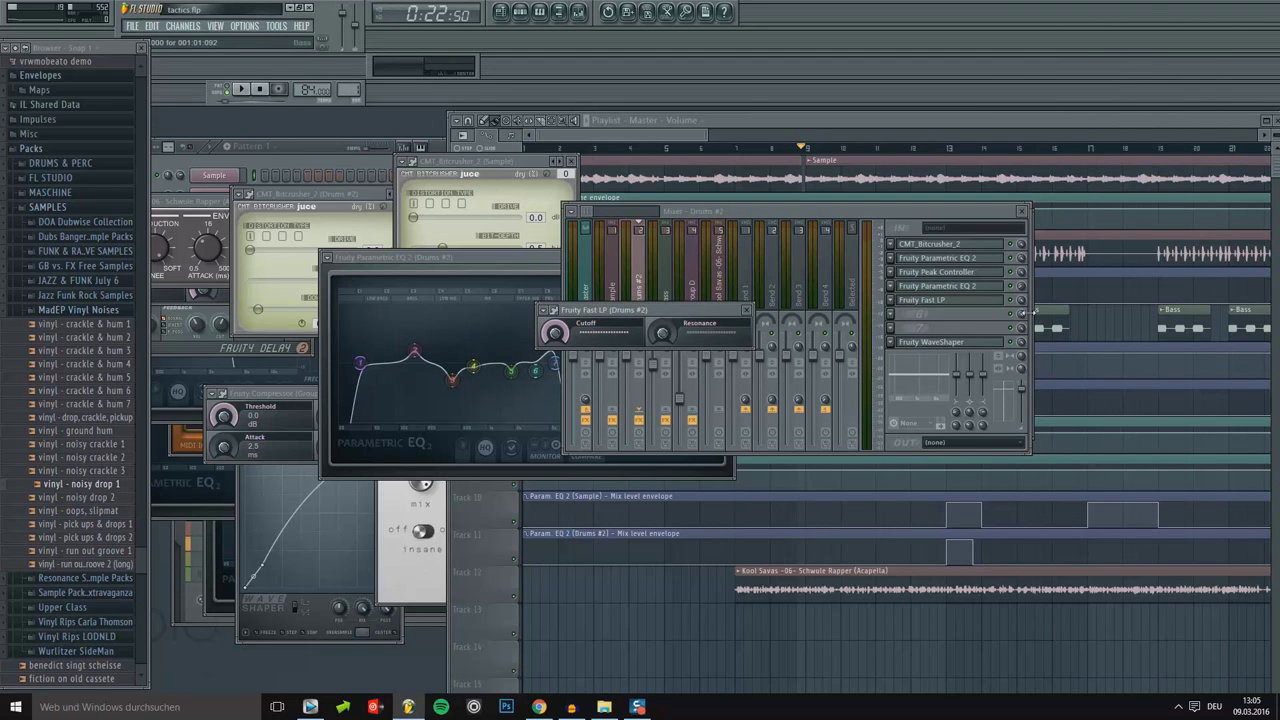
click(1034, 312)
Replace Fruity Delay 2 on the Sample mixer track with Fruity Fast LP and move its window above the Drums #2 filter.
click(614, 283)
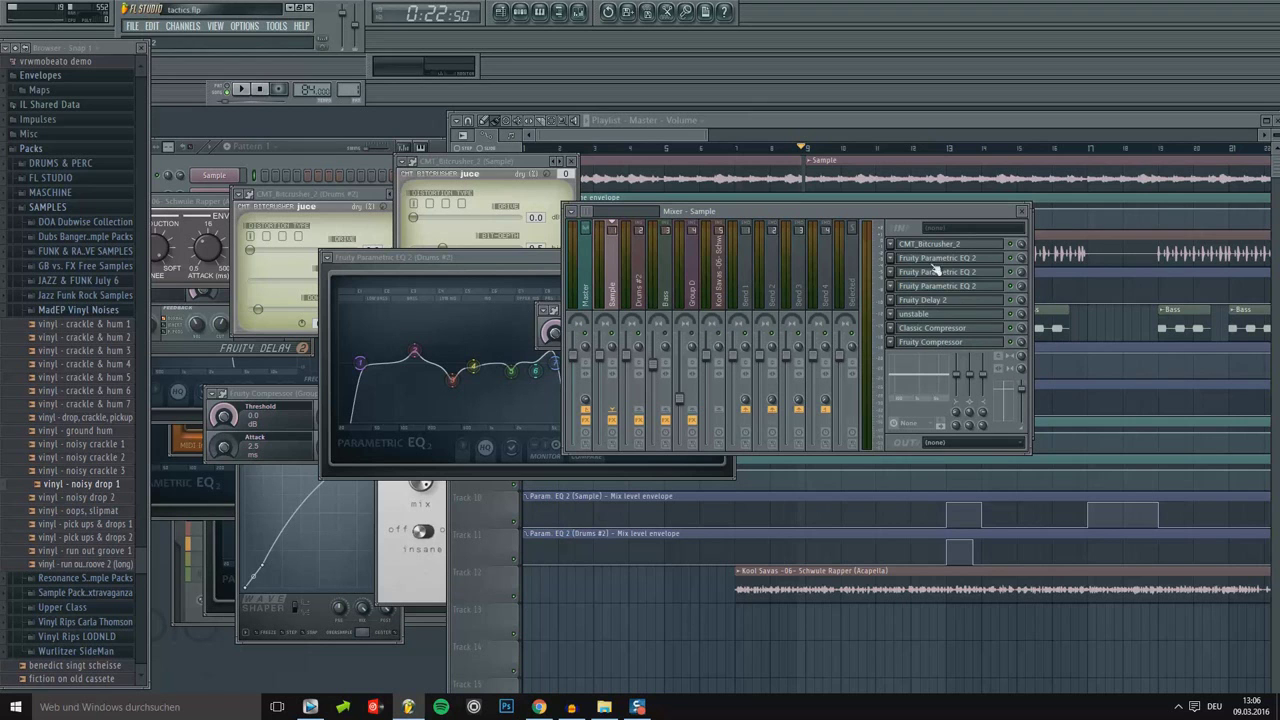
click(898, 306)
mouse_move(923, 326)
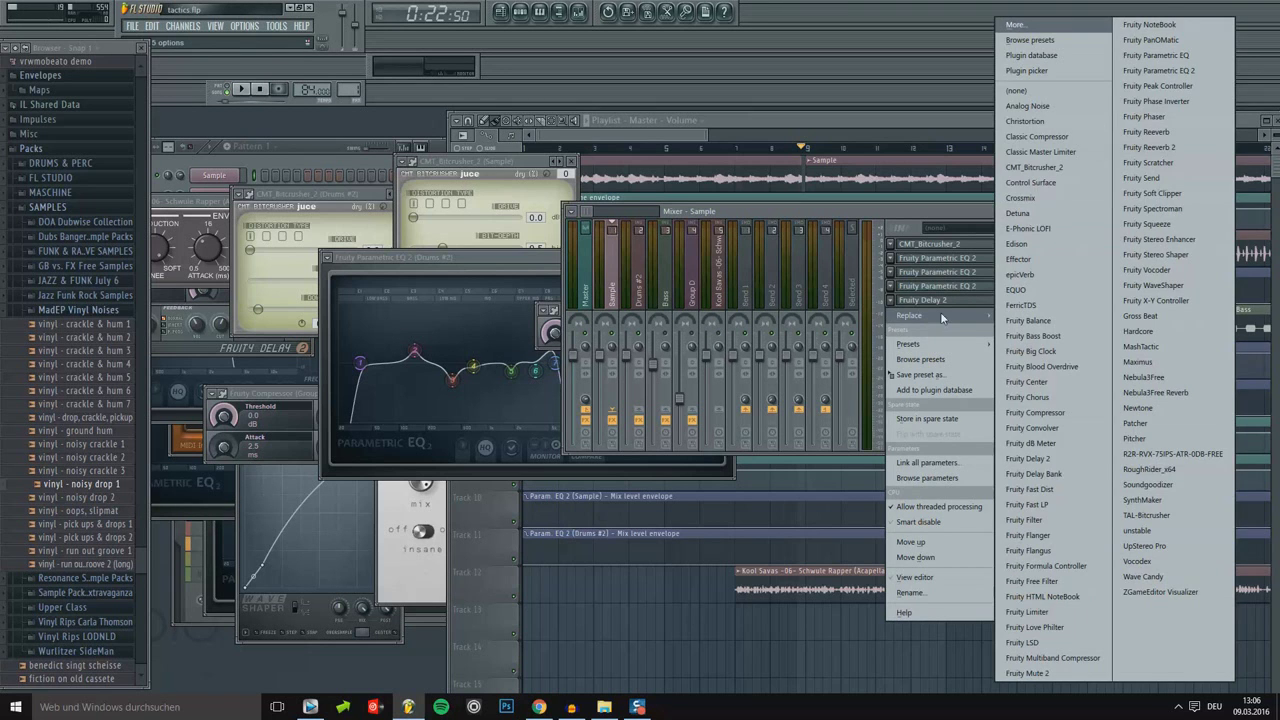
click(1042, 505)
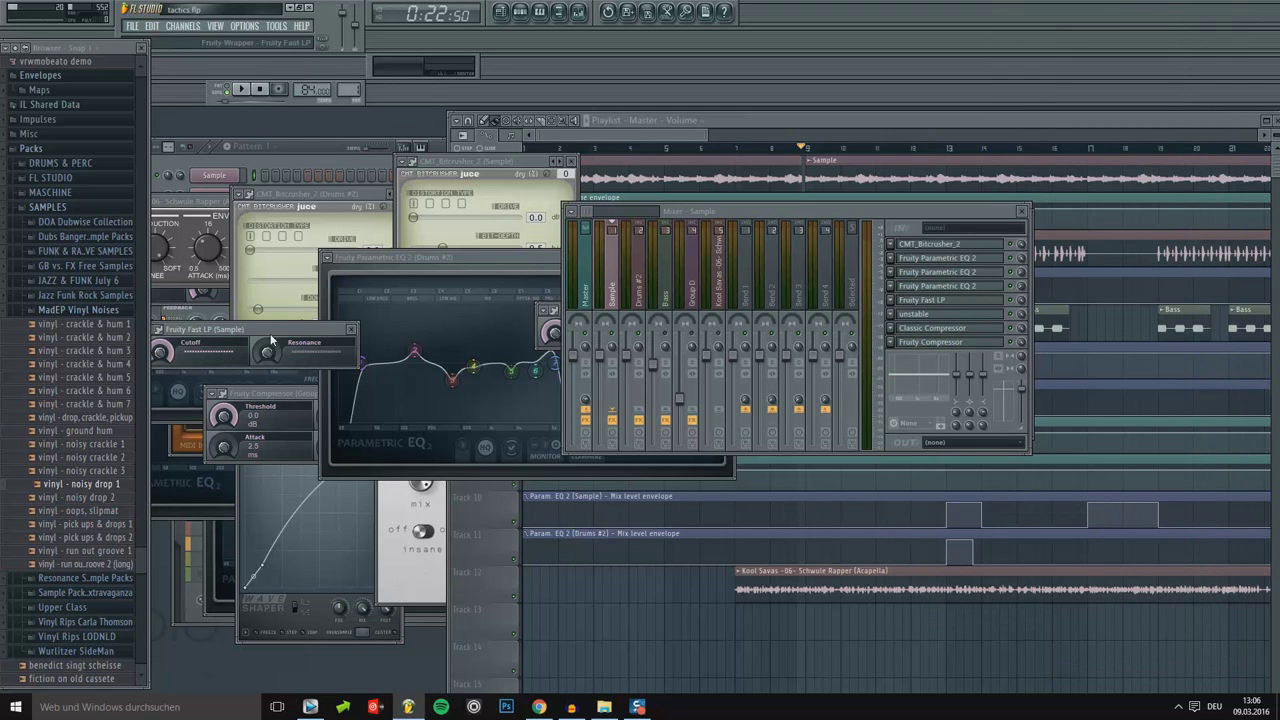
drag(601, 292, 594, 286)
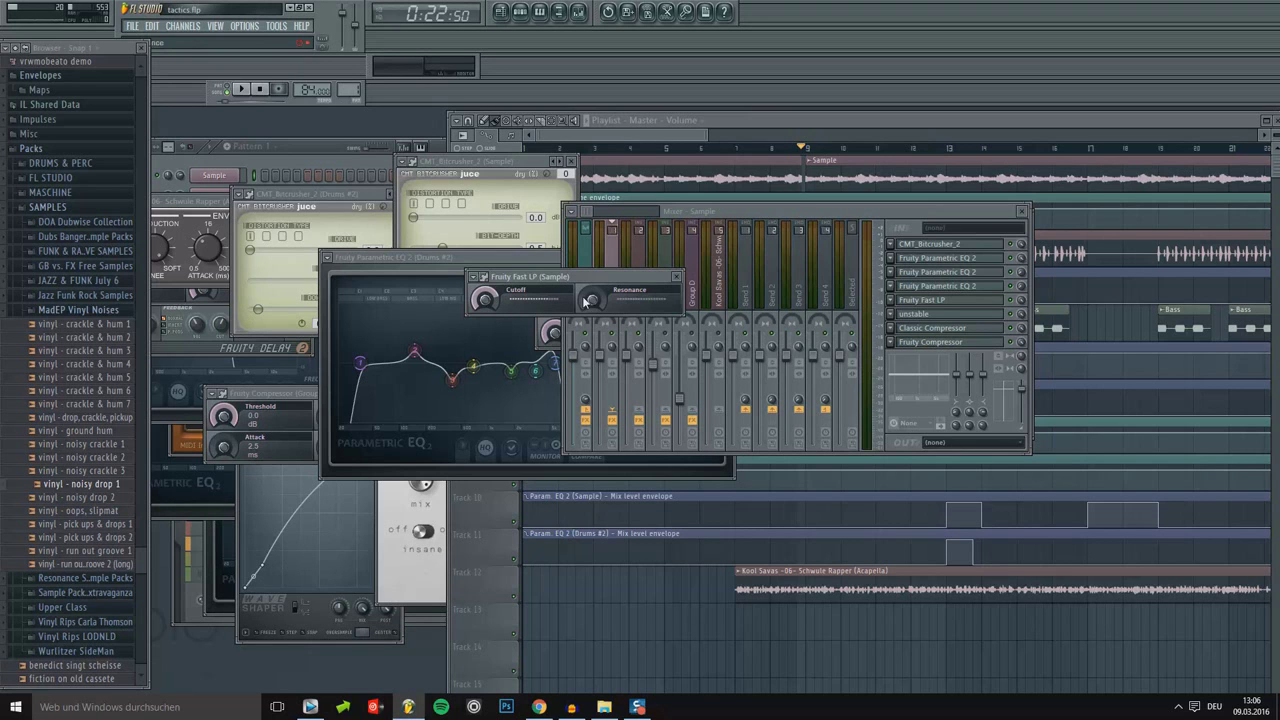
click(603, 245)
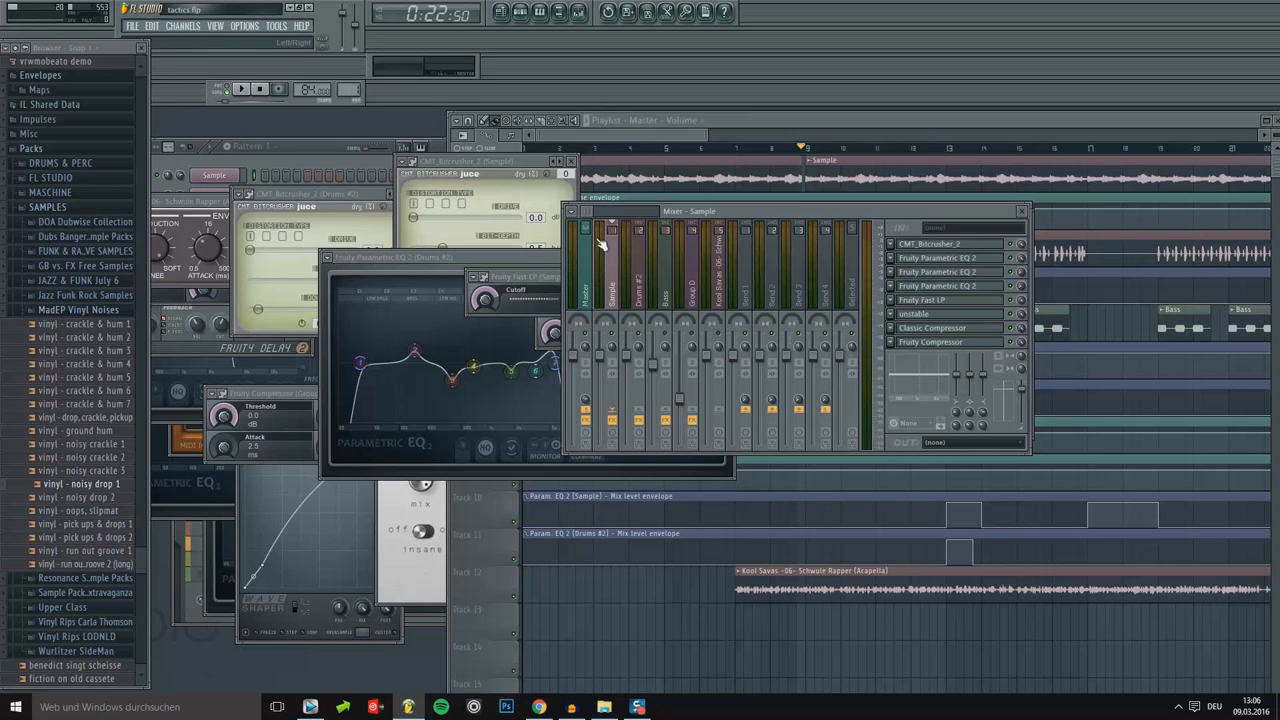
Play the arrangement briefly from about bar 9, stop it, and move the playlist position between bars 6 and 7.
click(241, 89)
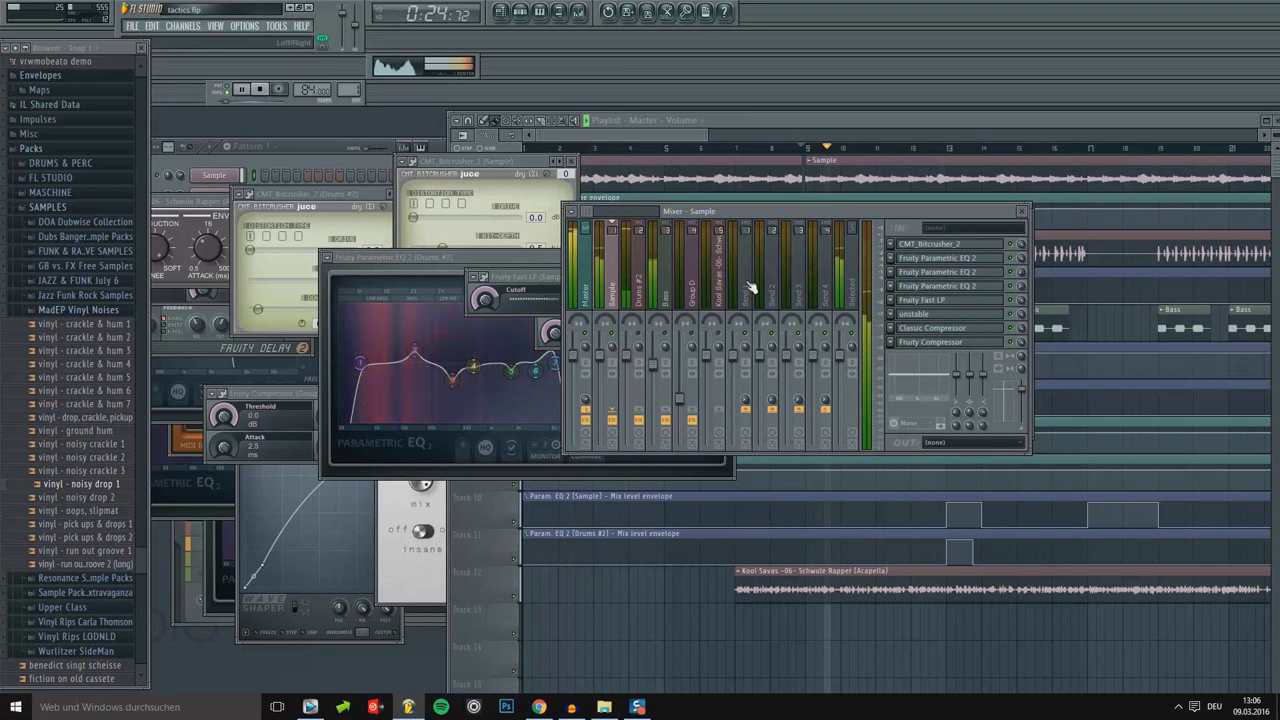
click(264, 91)
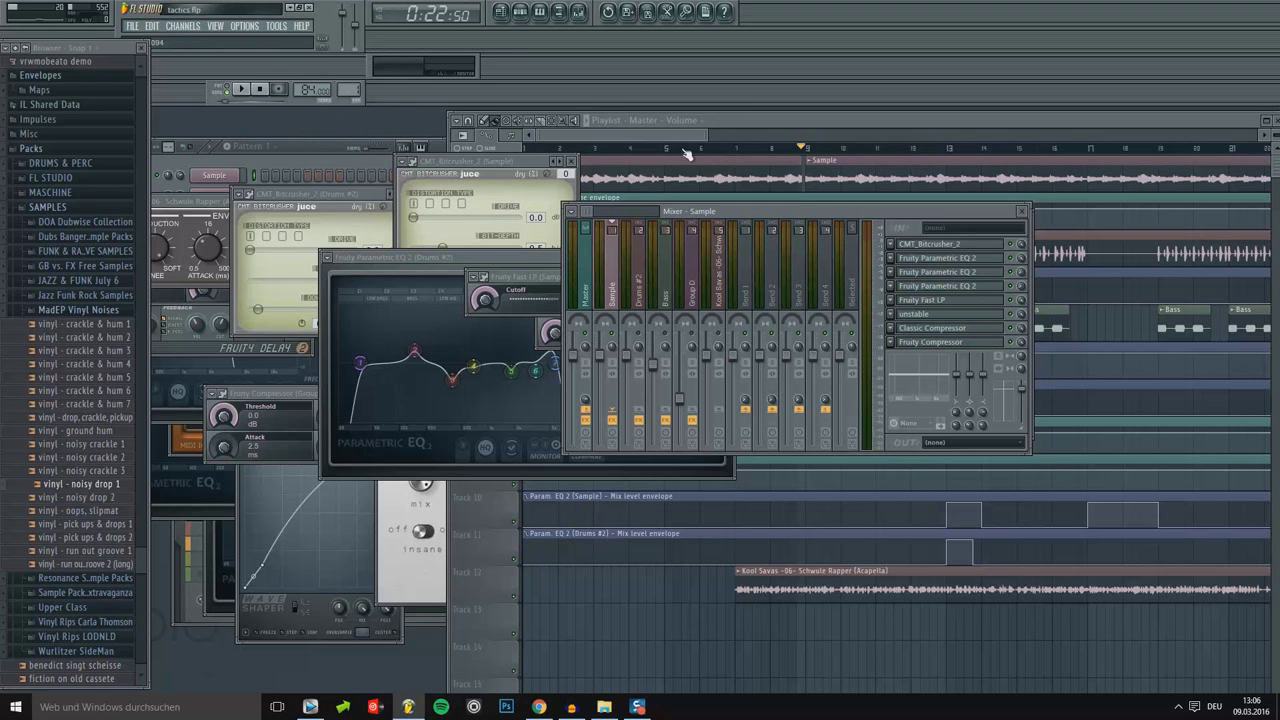
click(604, 130)
drag(604, 130, 670, 125)
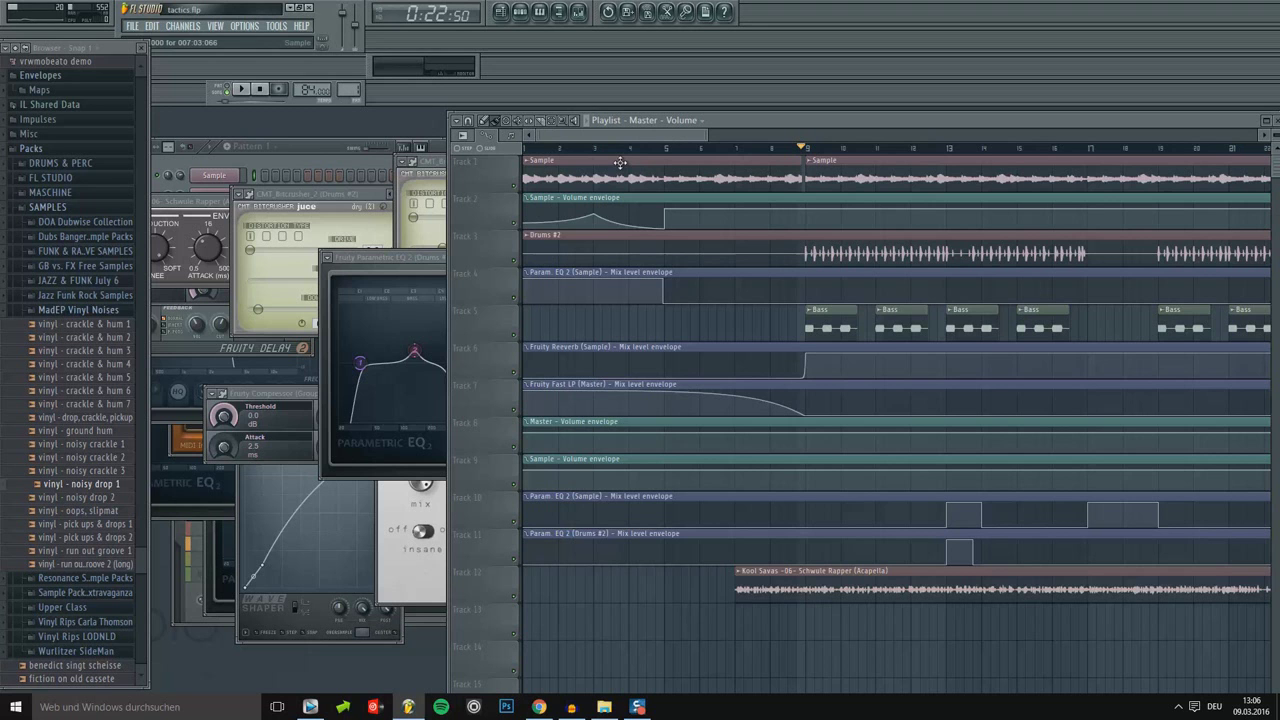
scroll(666, 134, right, 1)
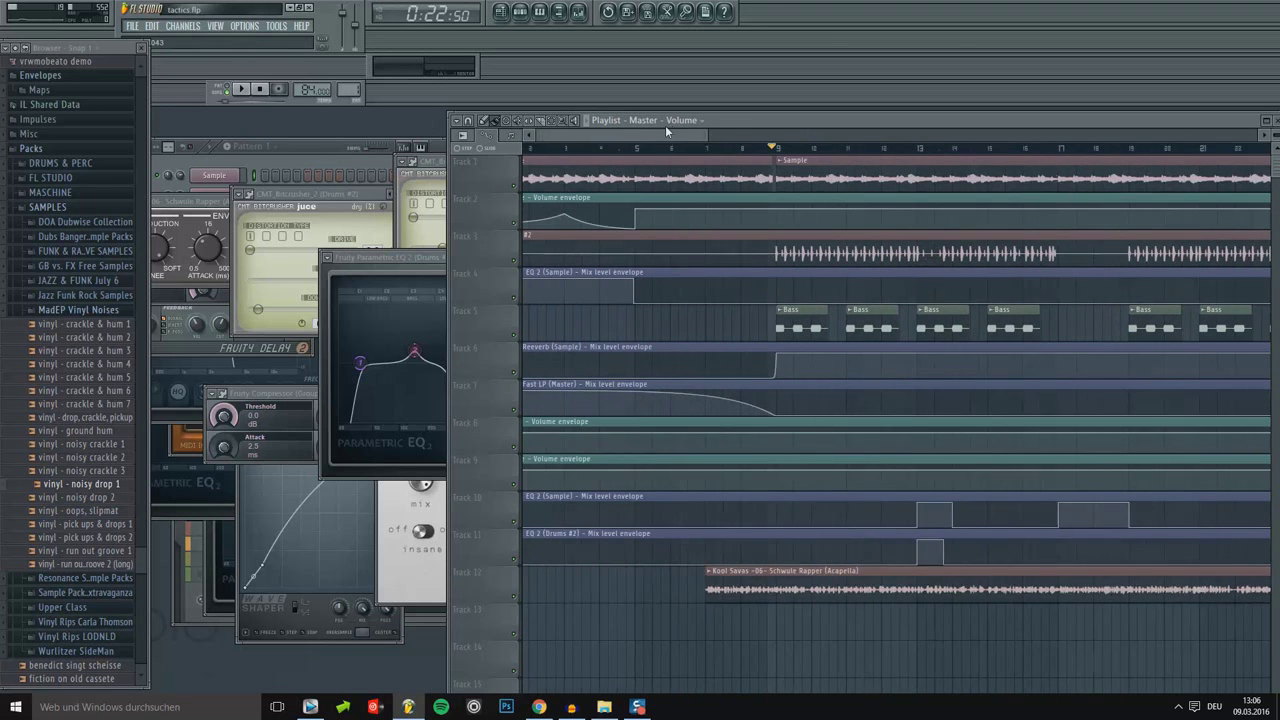
scroll(665, 125, left, 1)
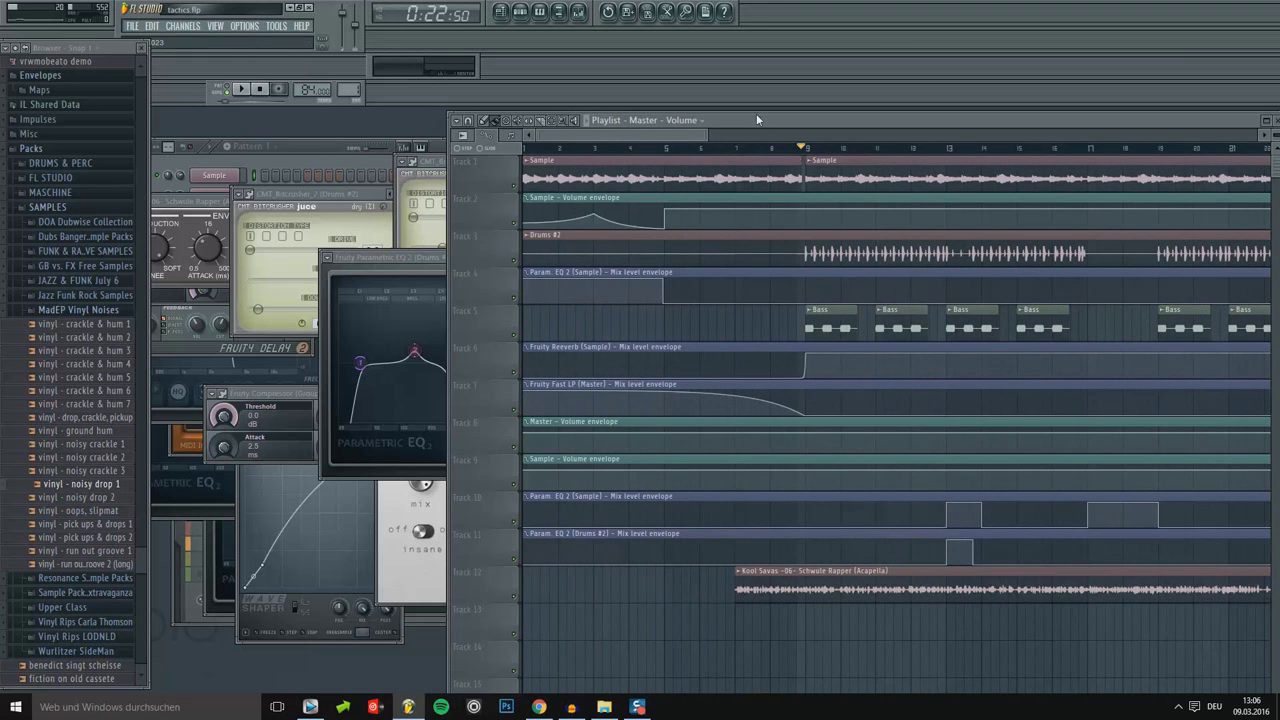
click(568, 143)
drag(570, 135, 716, 146)
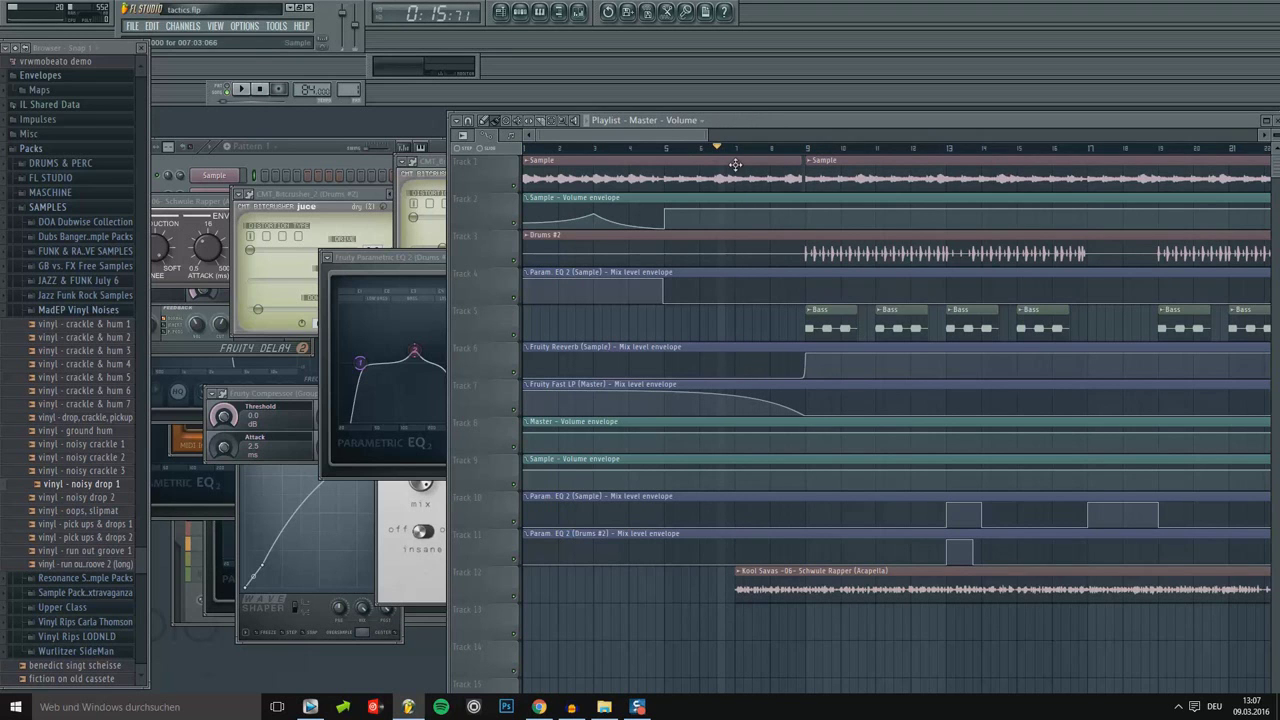
Open the unstable plugin on the Sample mixer track and arrange its window and the mixer side by side.
click(578, 13)
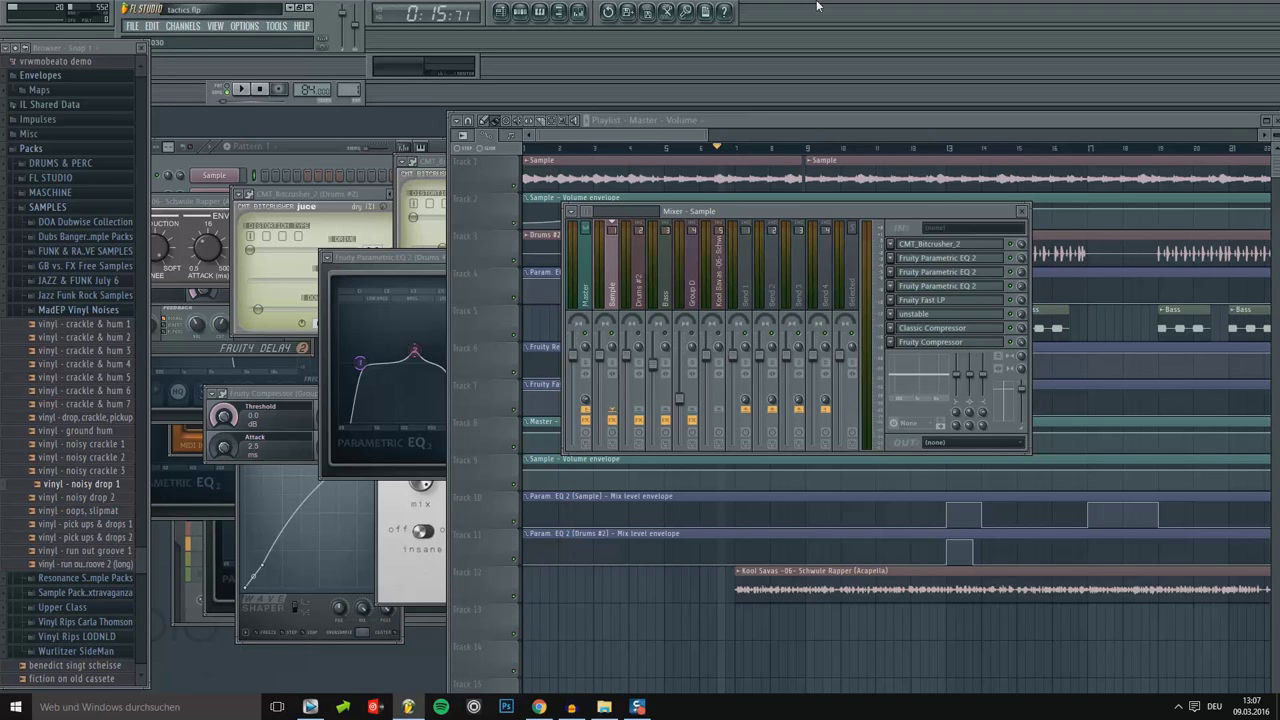
click(935, 316)
drag(505, 350, 497, 228)
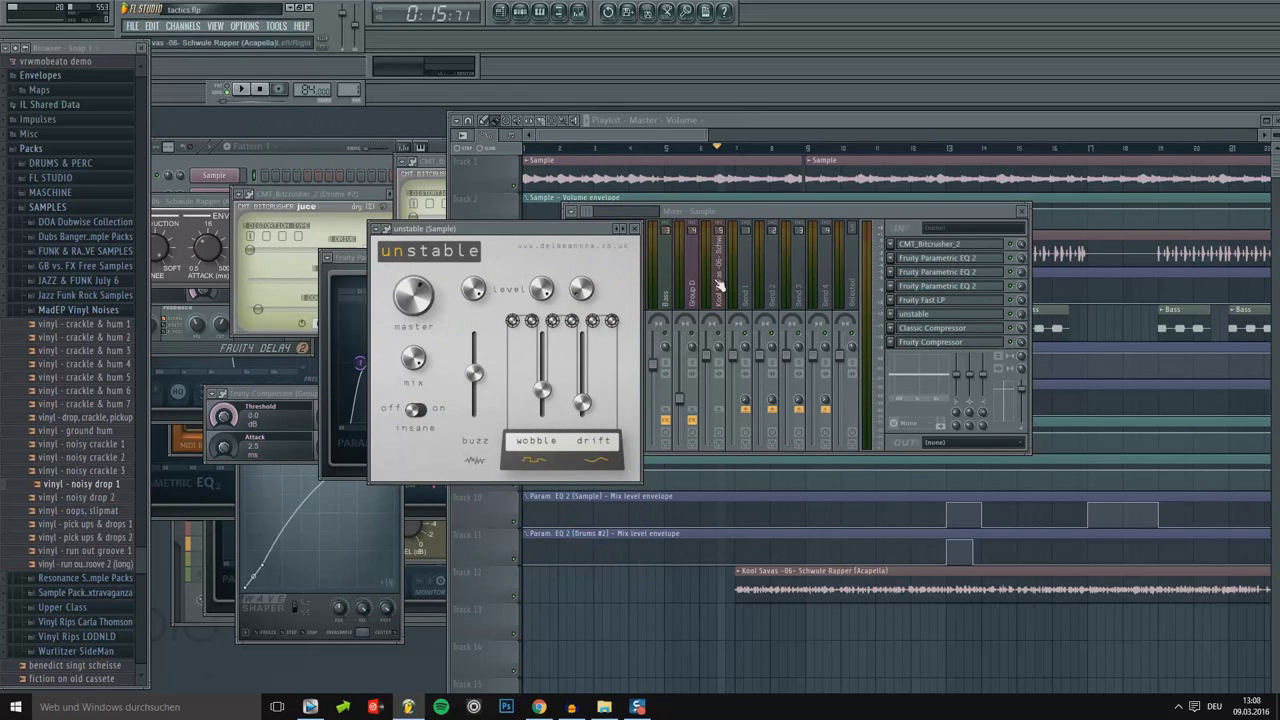
drag(732, 209, 890, 219)
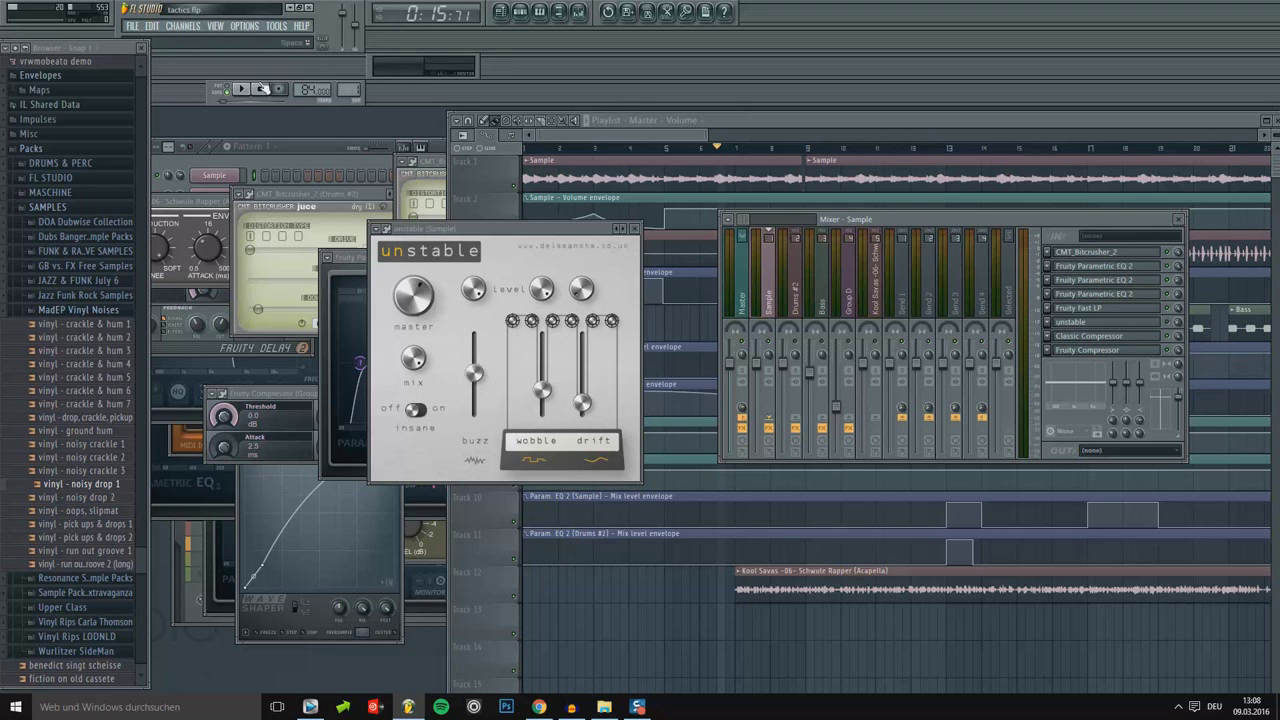
Listen to the song from about bar 9 with the mixer shown, stop playback, and bring the unstable plugin forward.
key(space)
click(807, 147)
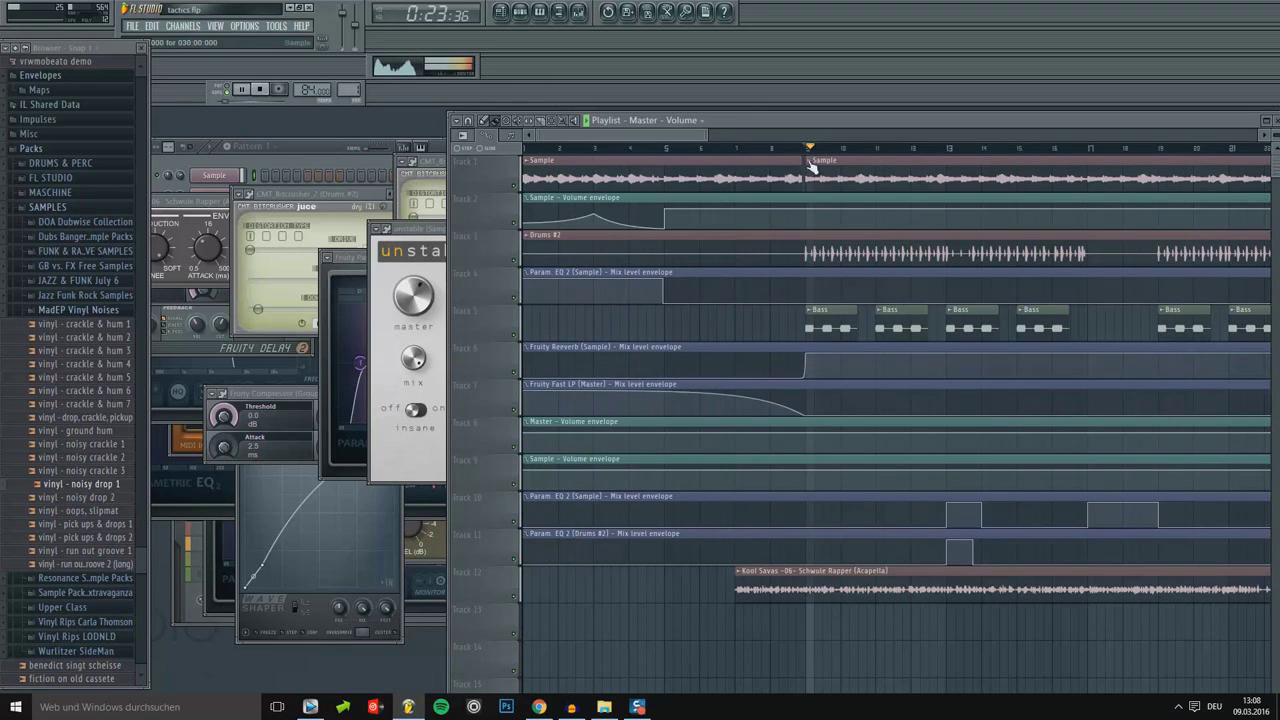
click(578, 11)
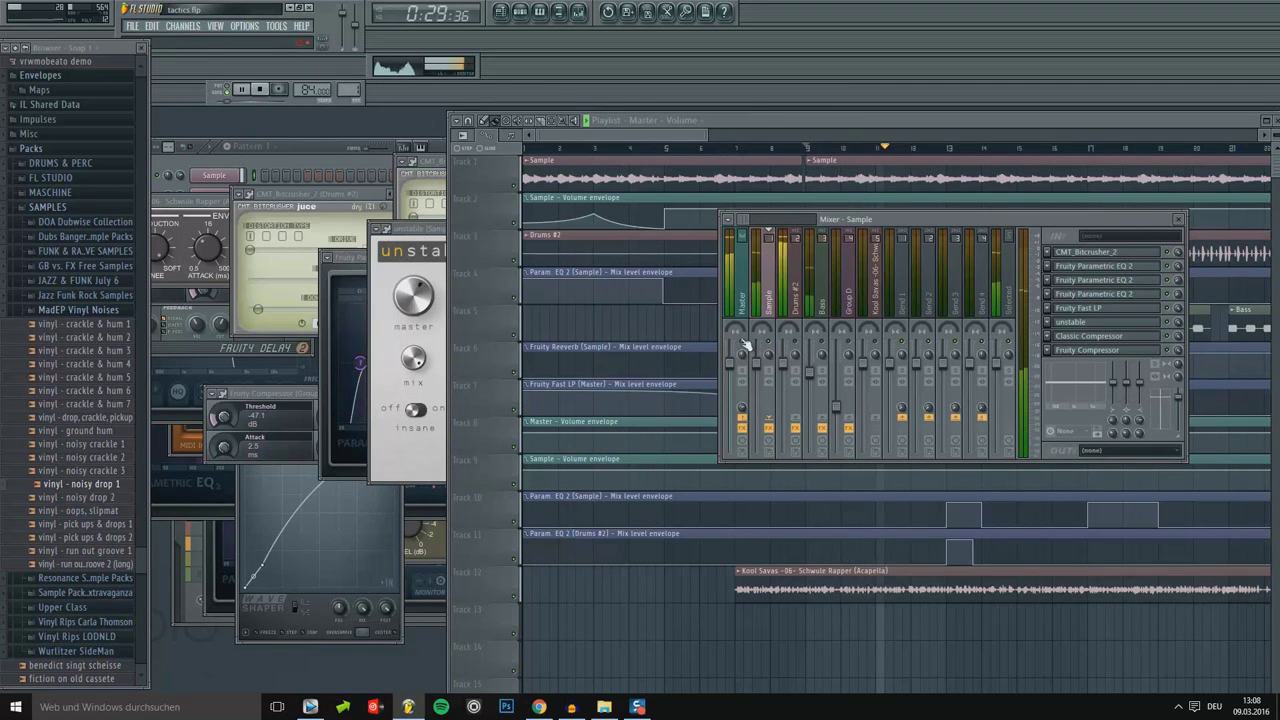
key(space)
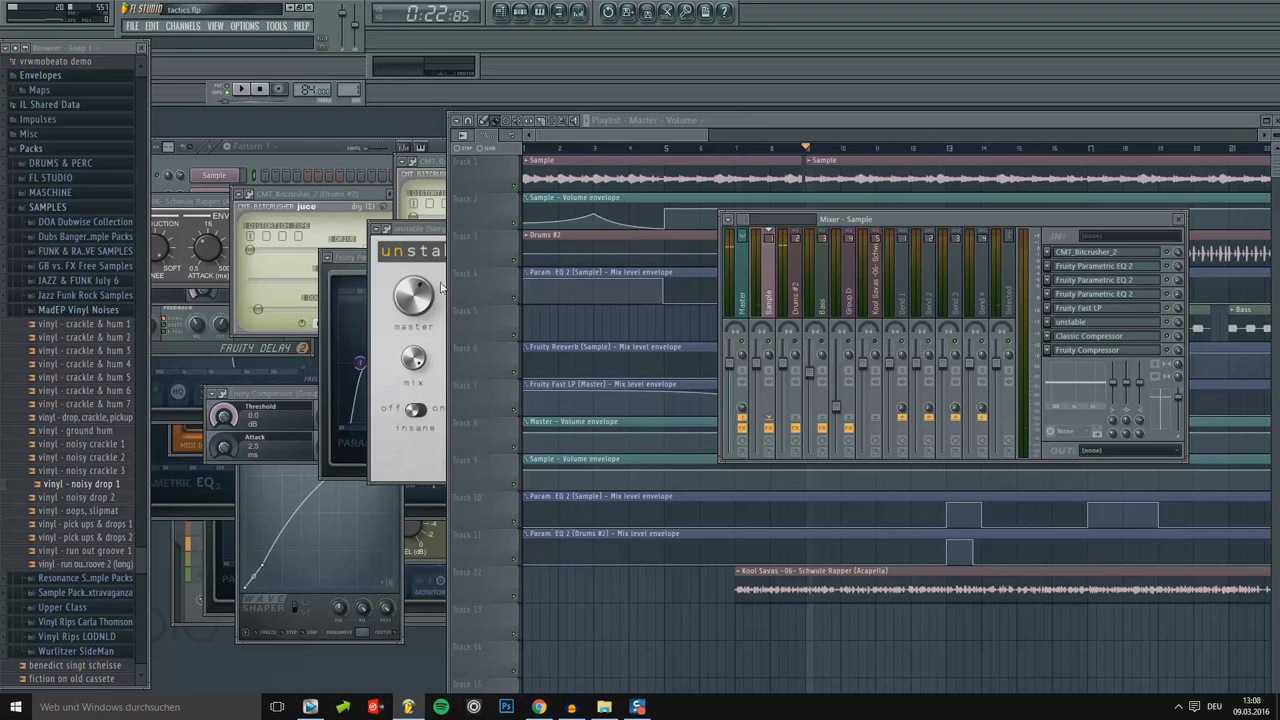
click(424, 266)
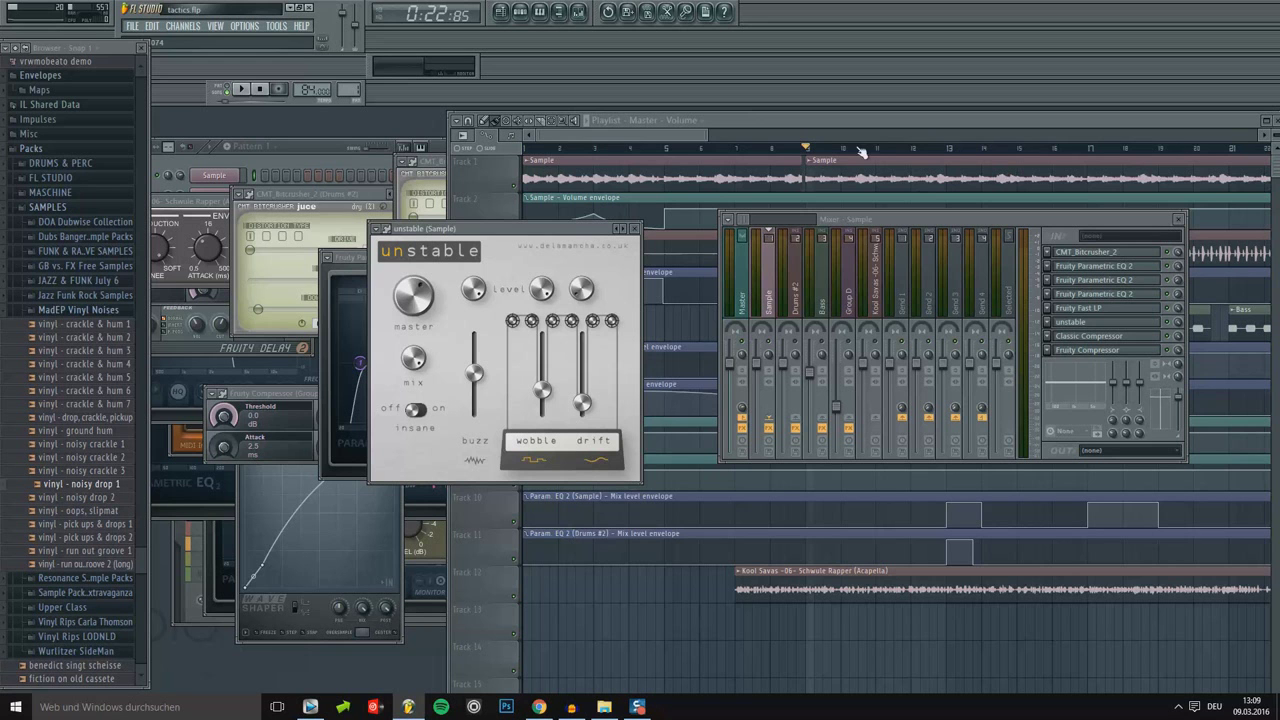
Open FerricTDS on the Master mixer track, examine its saturation and dynamics controls, and close it.
click(746, 283)
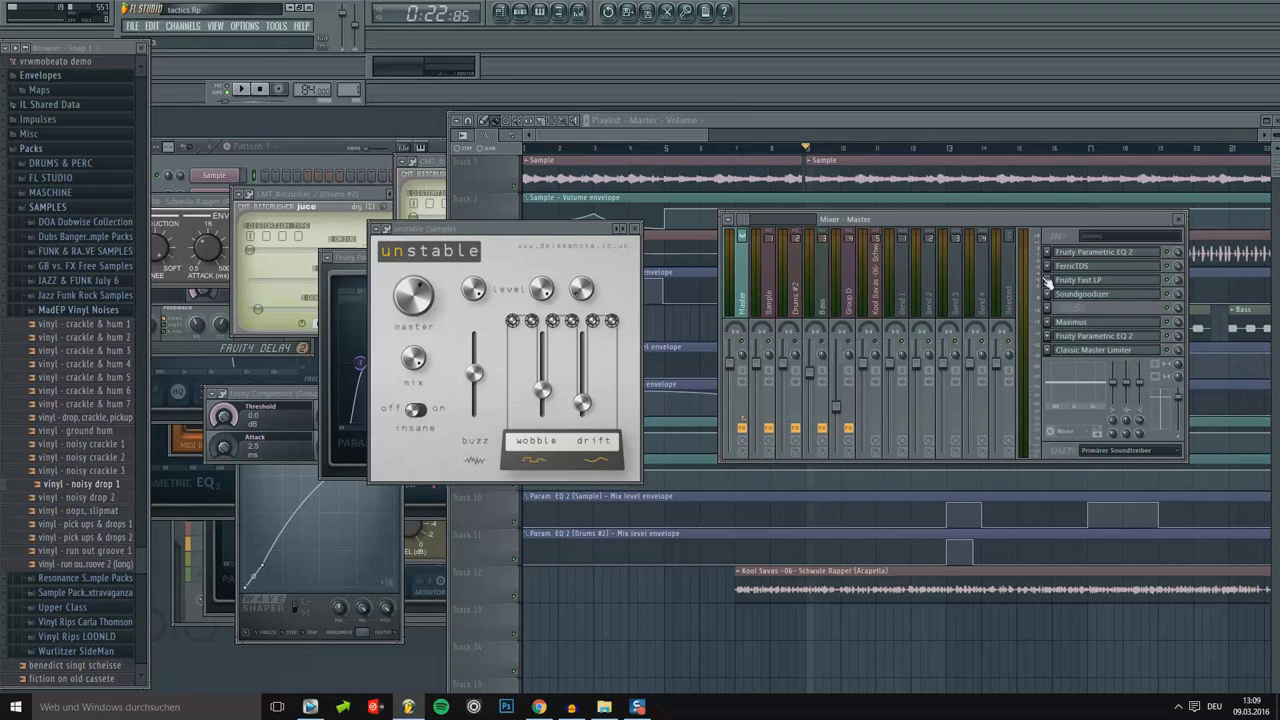
click(1100, 267)
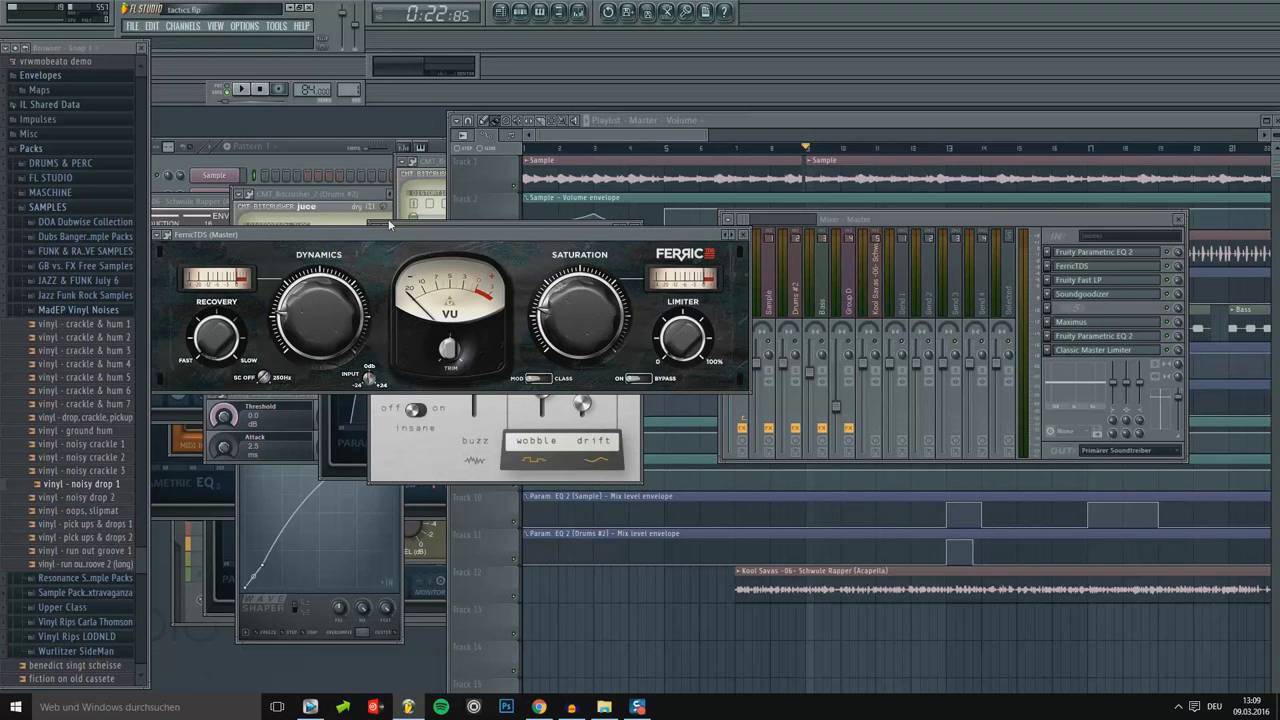
drag(279, 235, 399, 241)
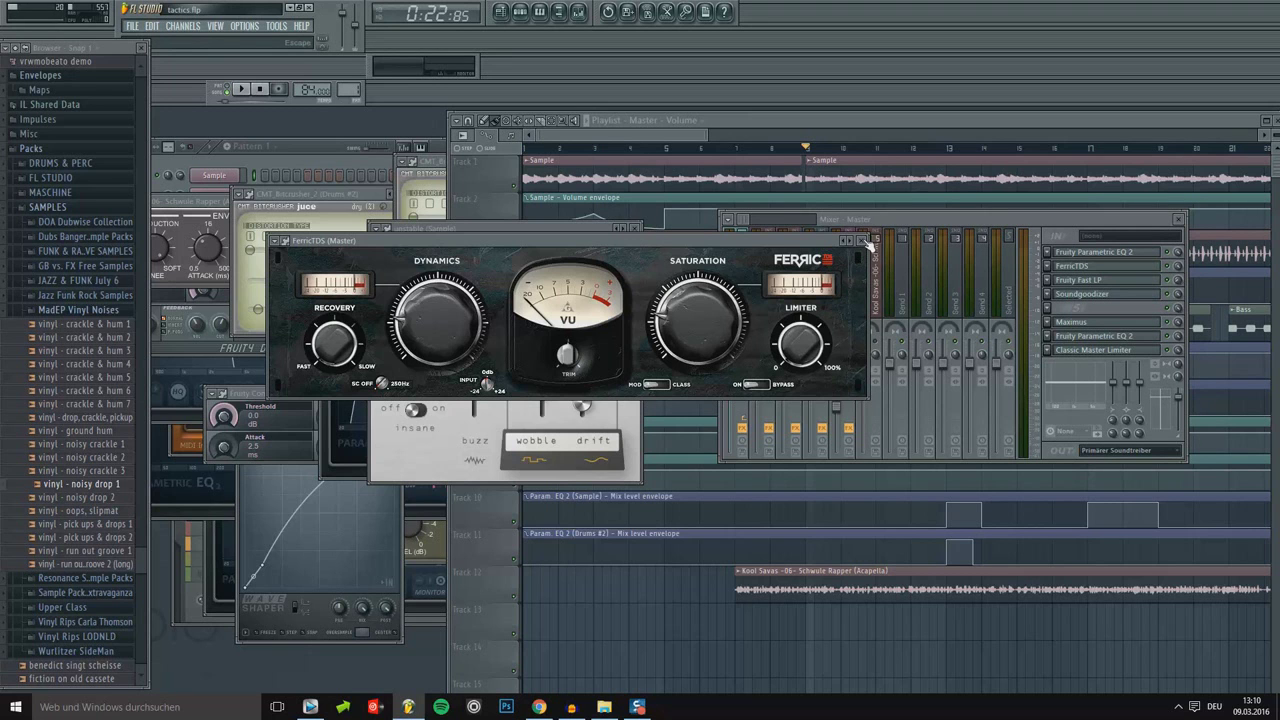
click(865, 241)
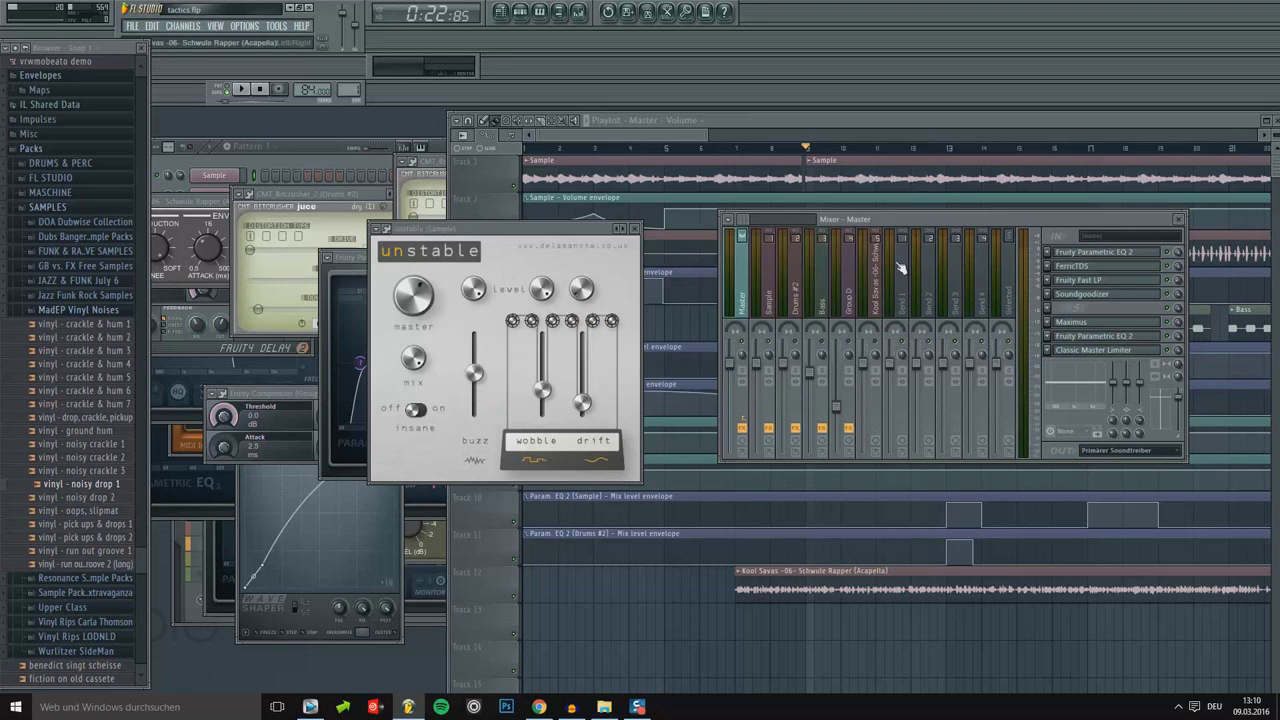
Open the Master track's Classic Master Limiter and last Fruity Parametric EQ 2, and nudge the EQ's band 7 low-pass point.
click(1104, 351)
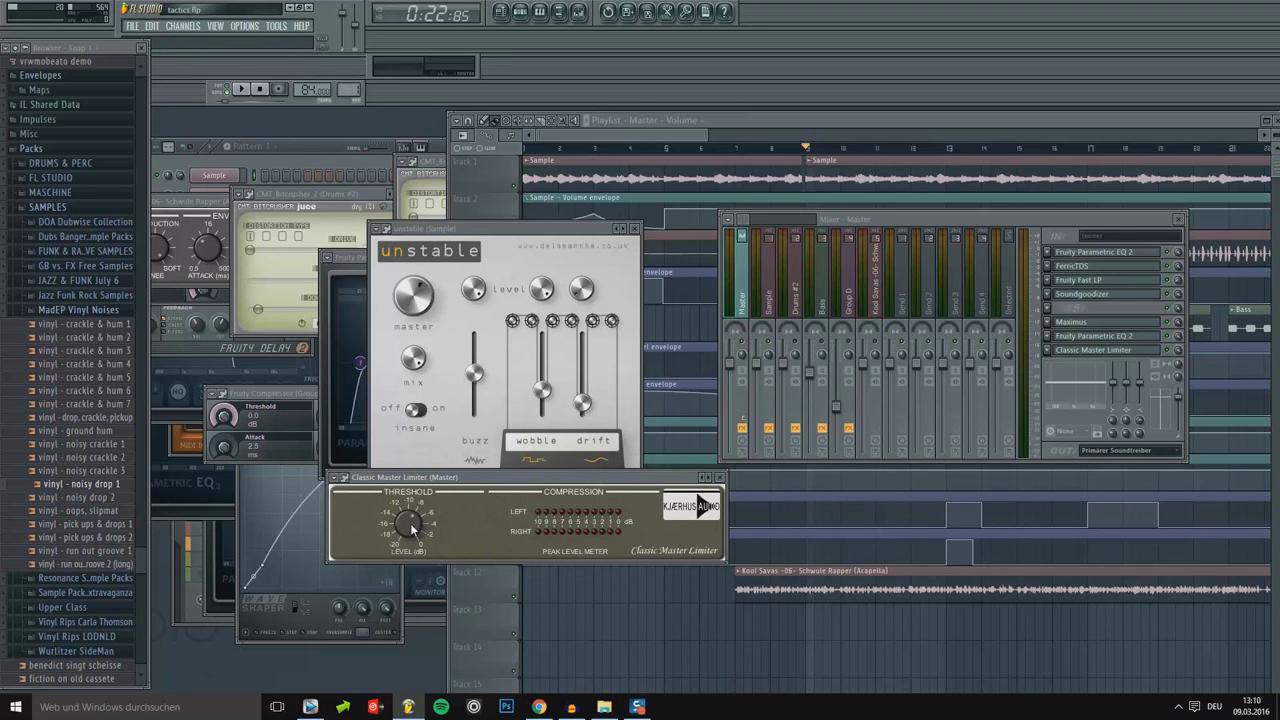
mouse_move(410, 527)
scroll(410, 527, down, 2)
click(1115, 339)
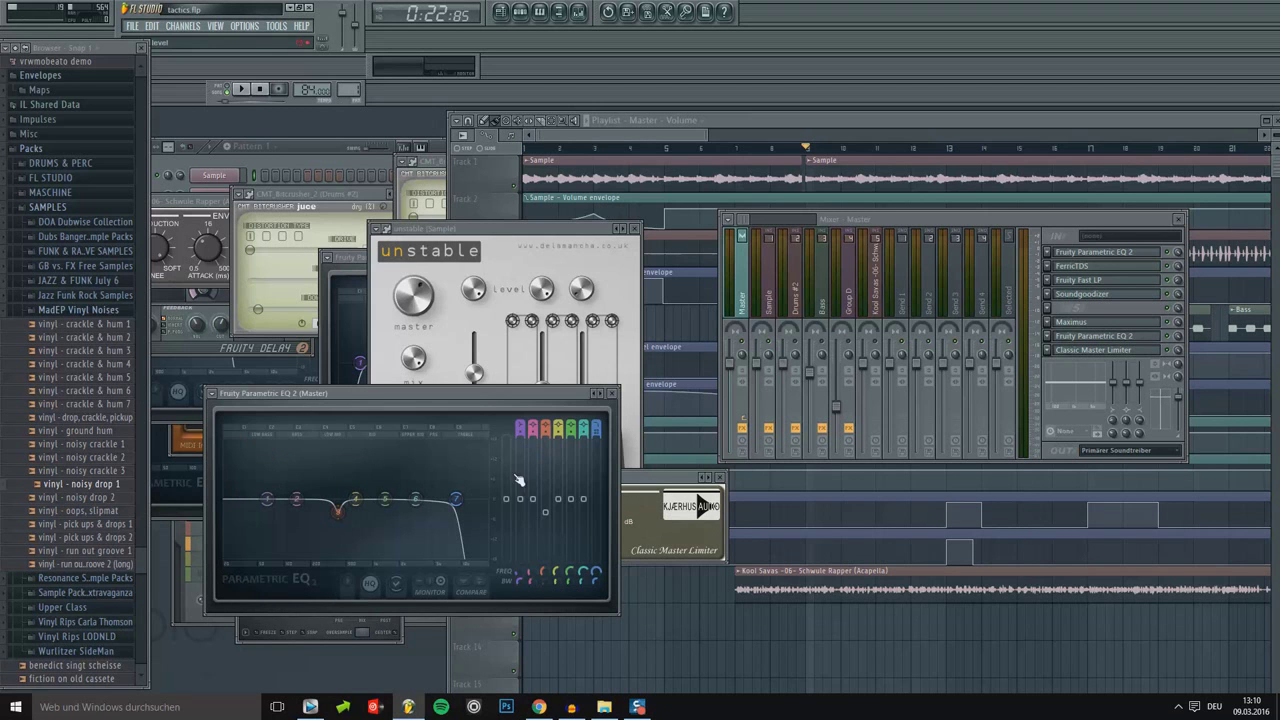
drag(463, 511, 457, 499)
While the song plays, lower the band 7 low-pass cutoff in the first Fruity Parametric EQ 2 on Drums #2.
click(245, 91)
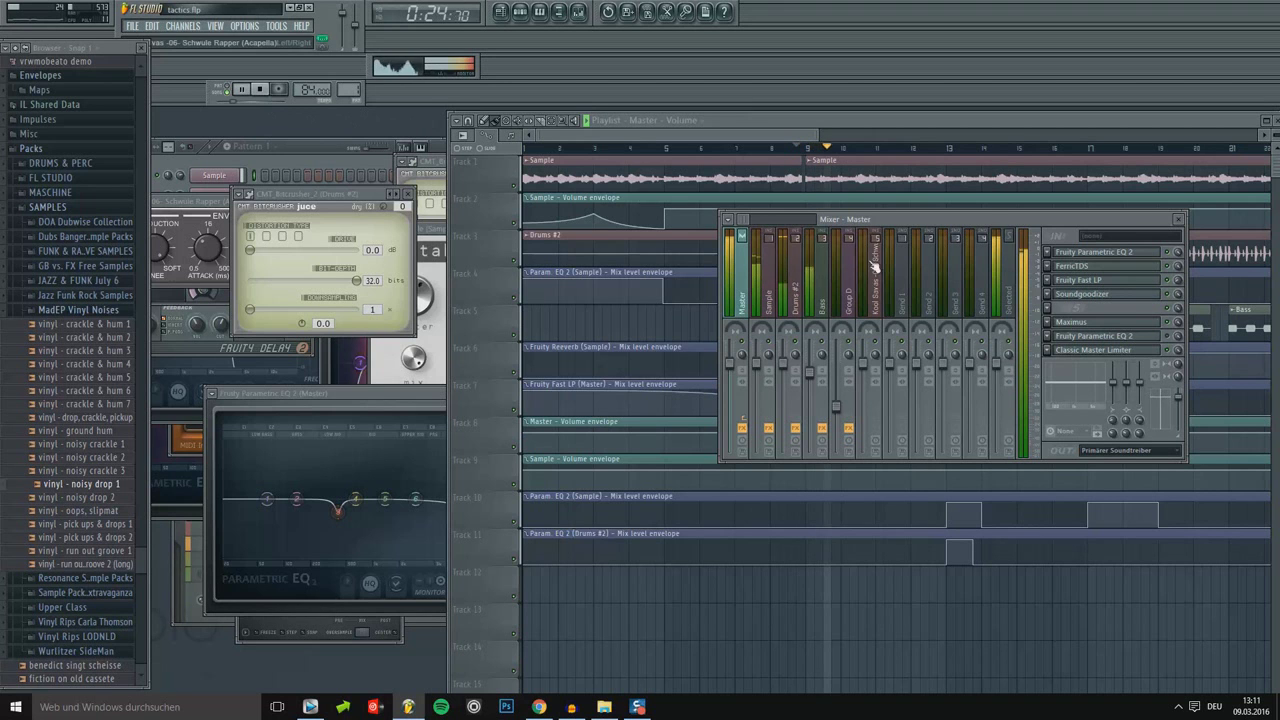
click(1173, 345)
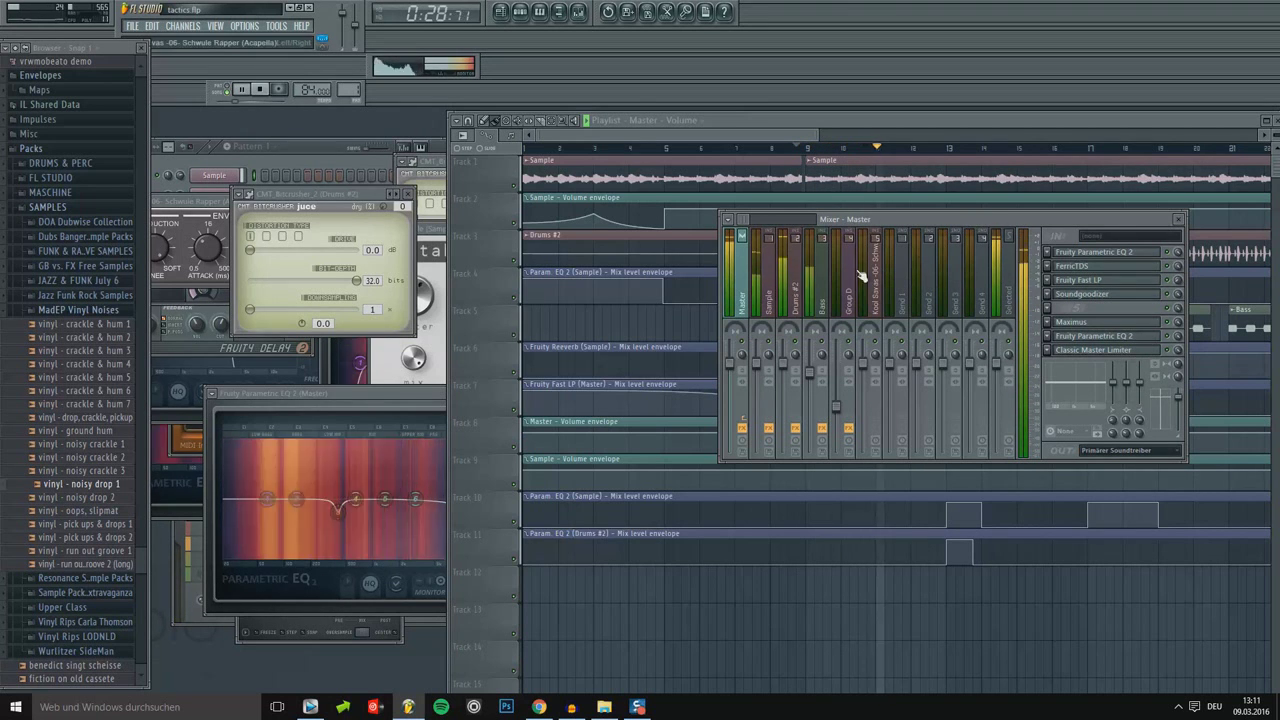
click(795, 275)
click(1093, 266)
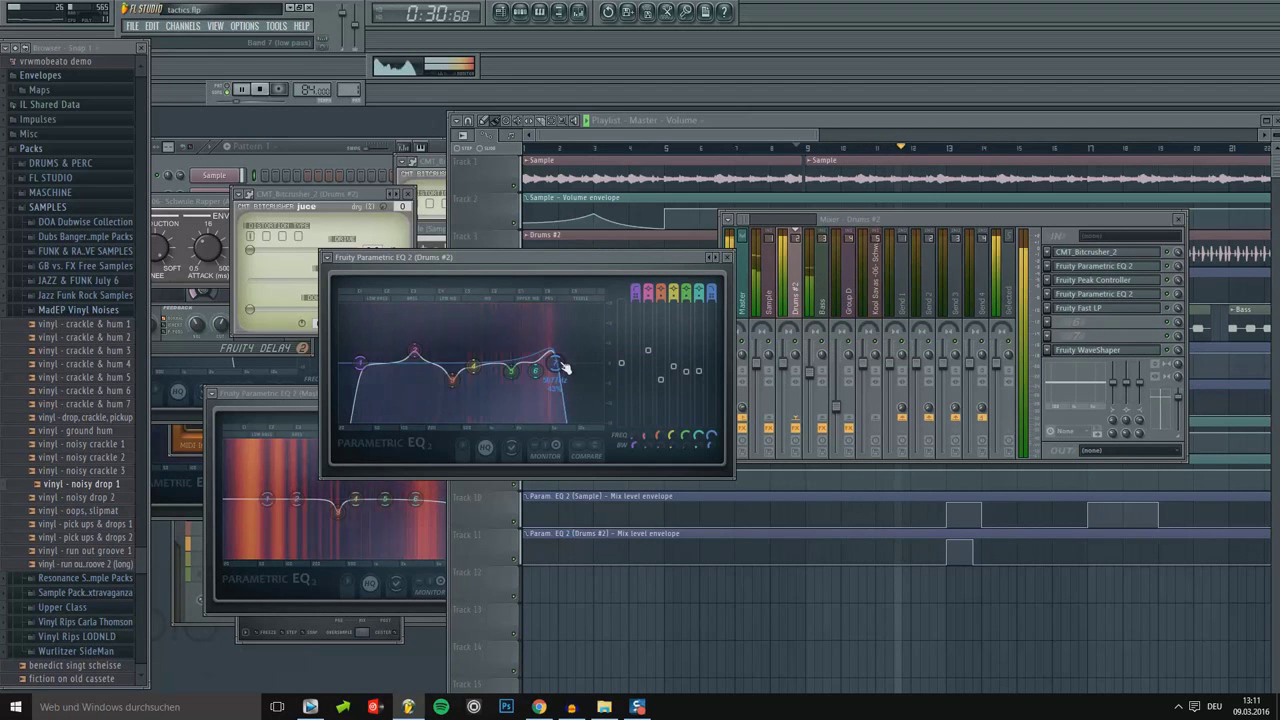
drag(563, 369, 549, 363)
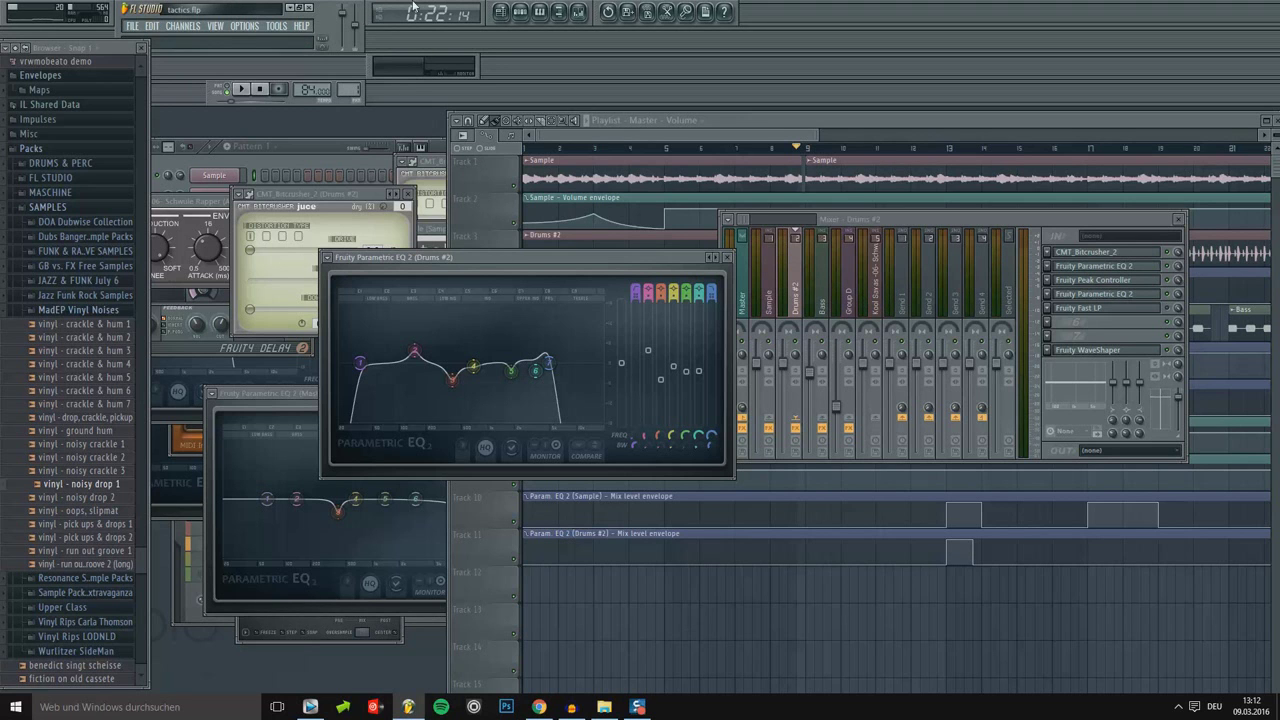
Open the recent project cold nights.flp and show its mixer.
click(137, 30)
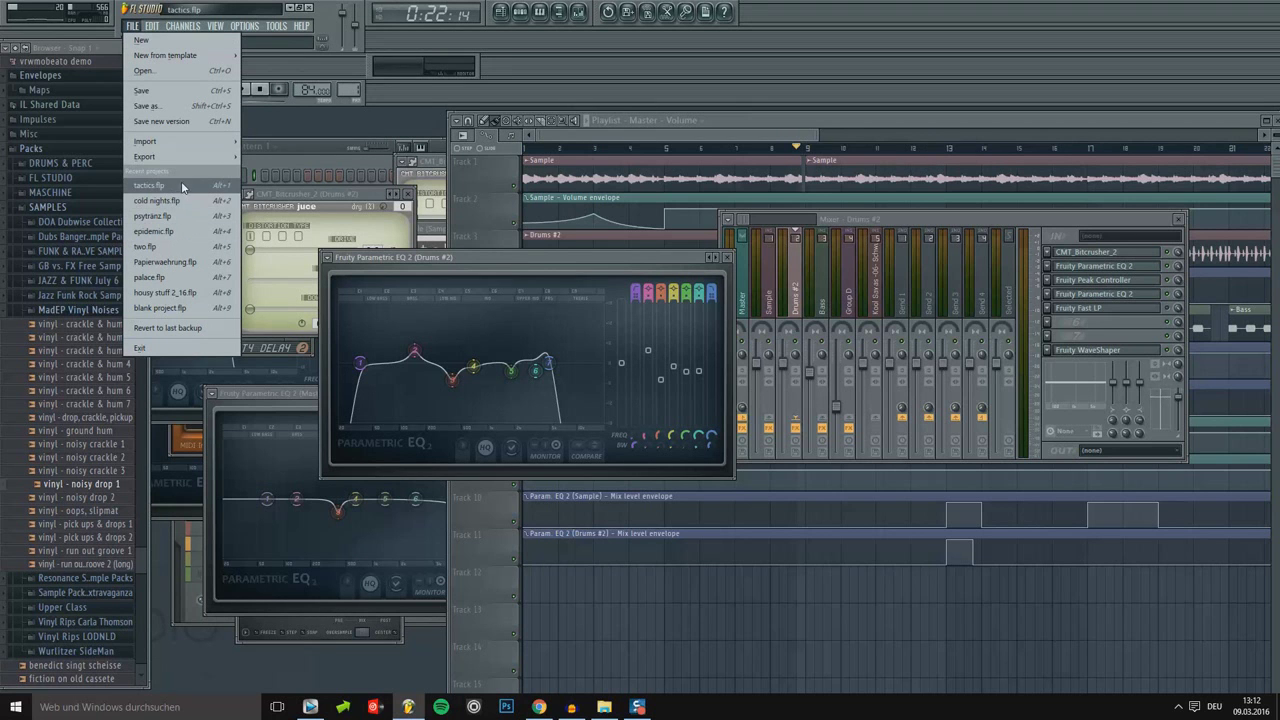
click(172, 201)
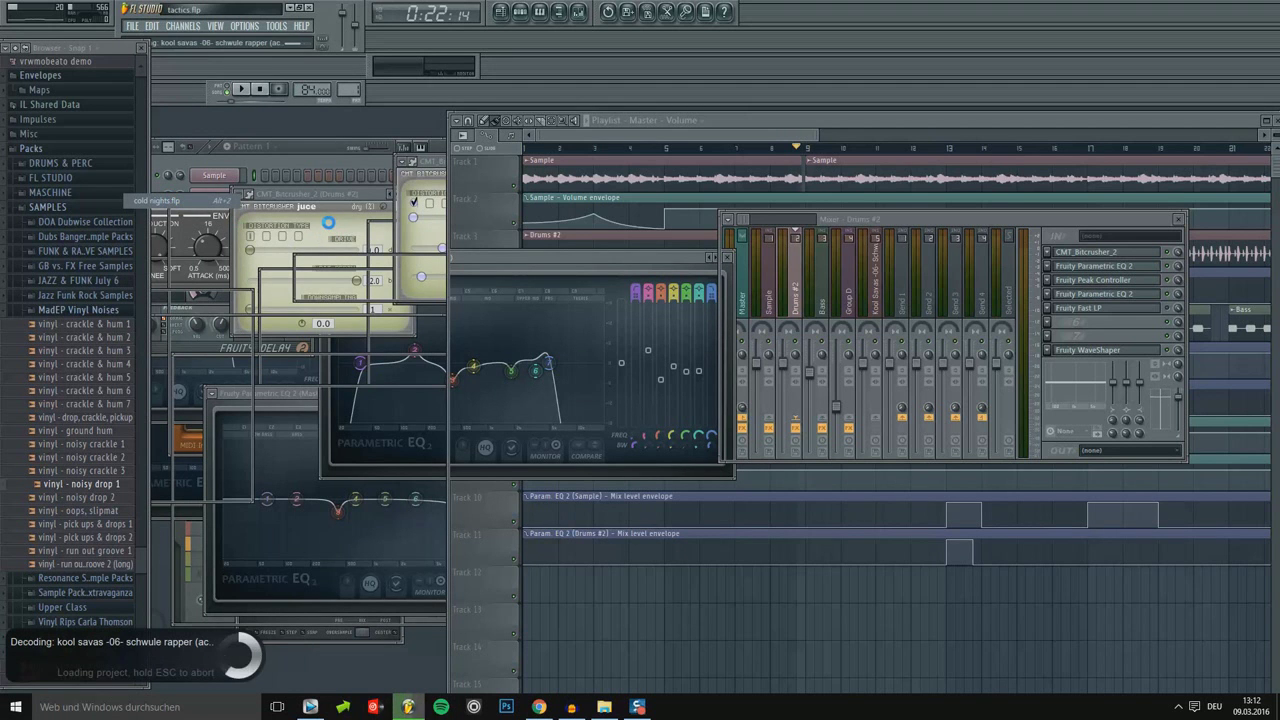
click(623, 132)
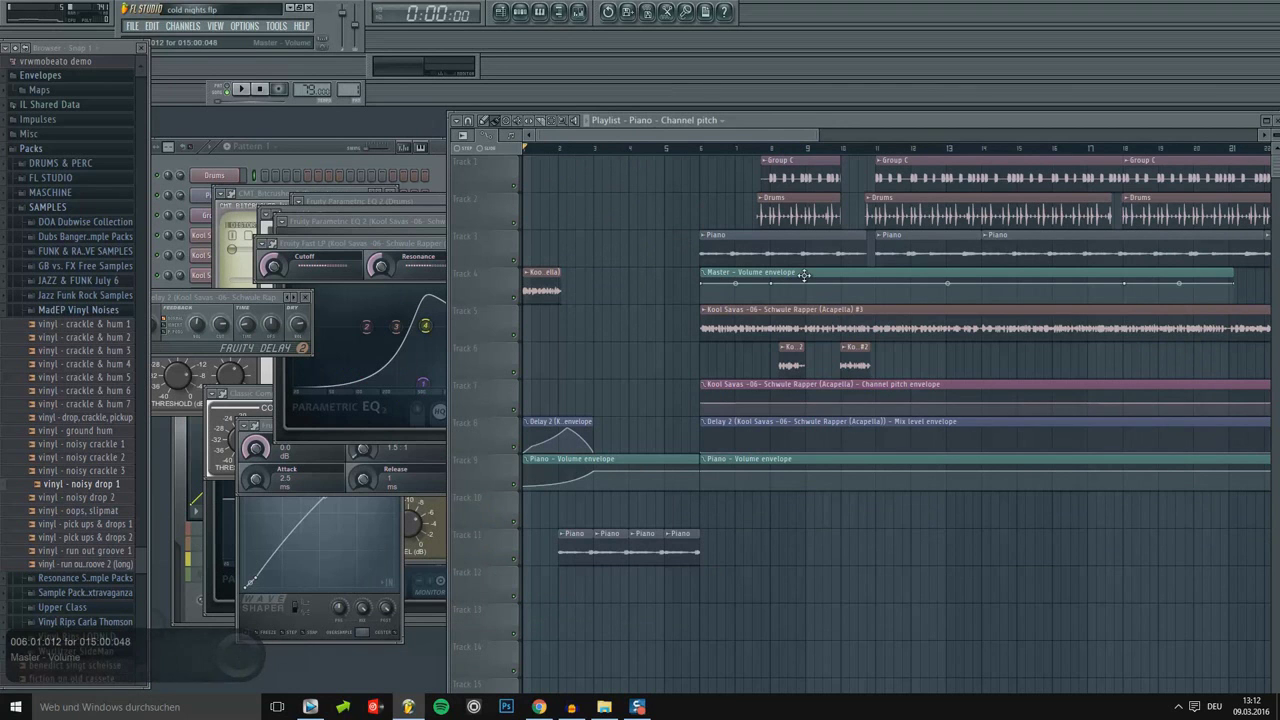
key(F9)
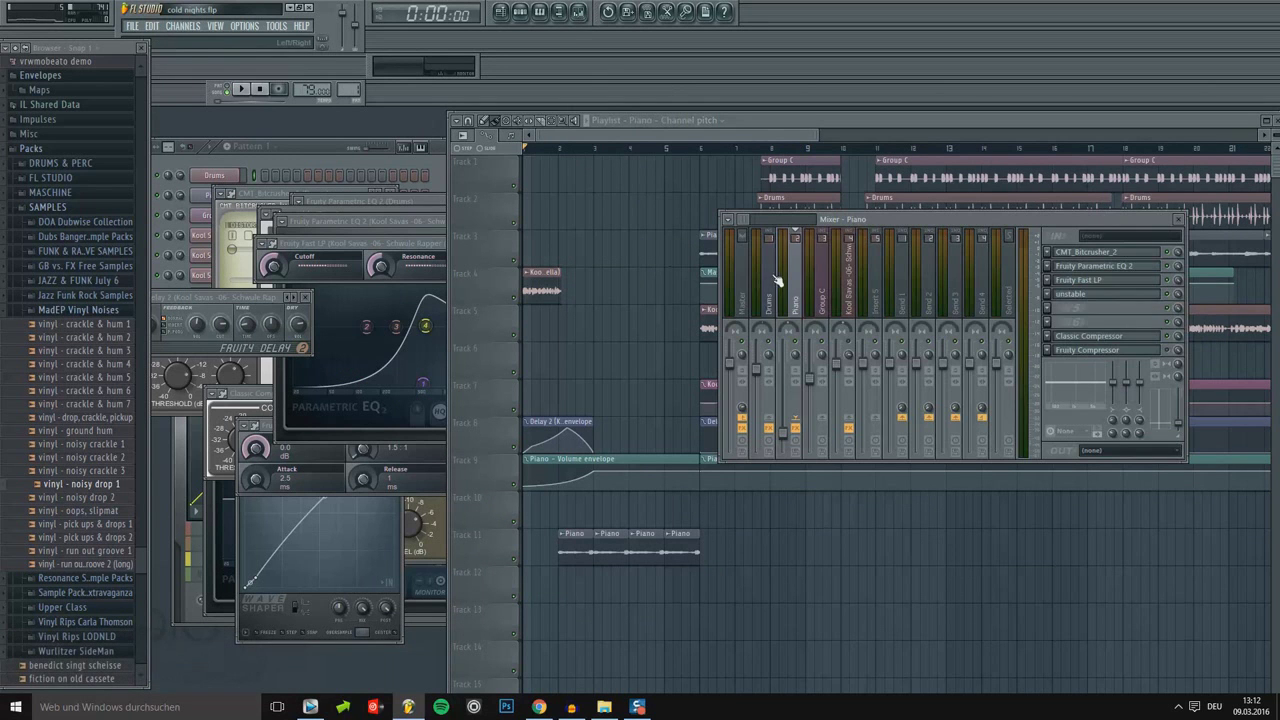
On the Piano mixer track, set CMT_Bitcrusher_2's downsampling to 4 and bit-depth to 8.9, and open the Fruity Compressor.
click(1084, 252)
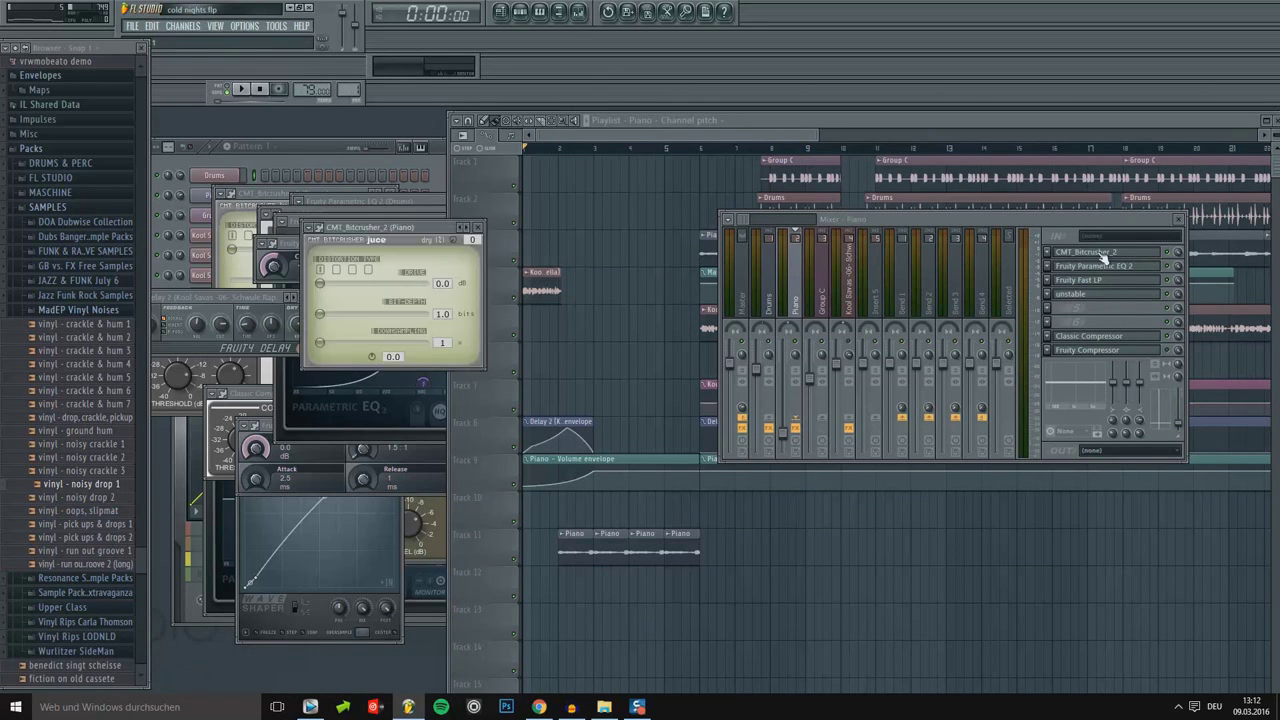
drag(321, 346, 324, 346)
click(348, 316)
click(1125, 366)
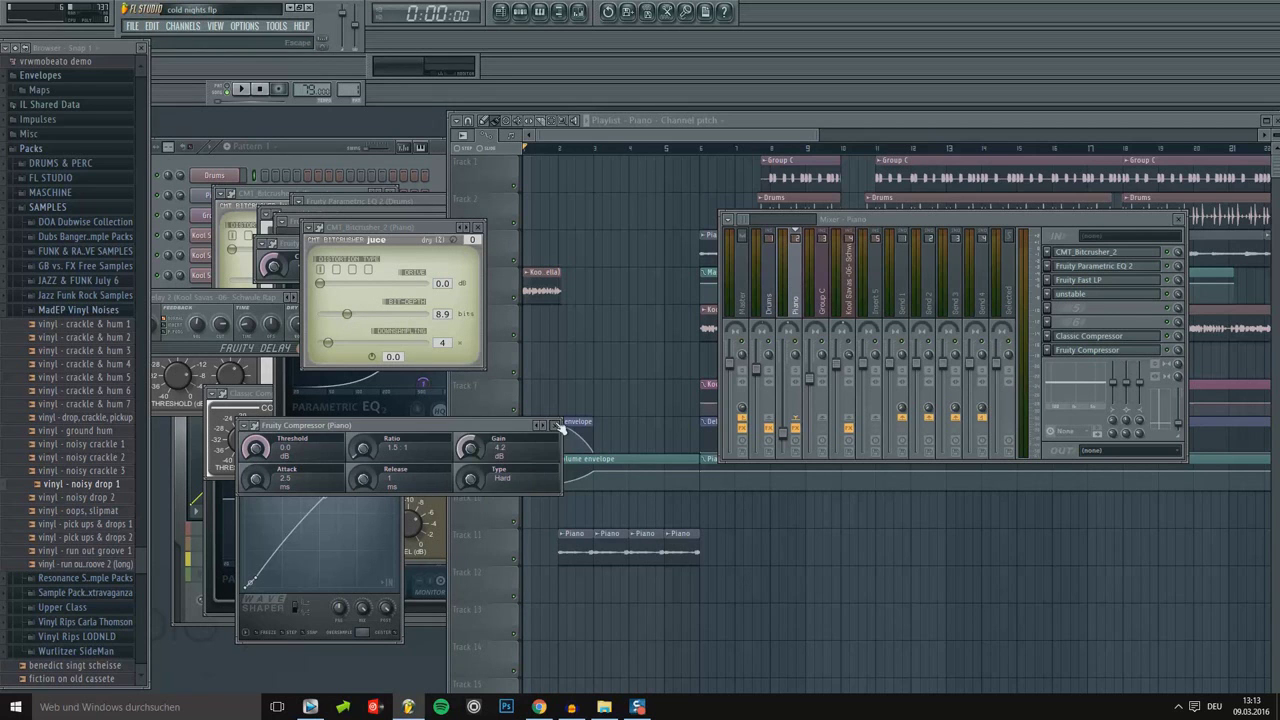
Open Fruity Fast LP on the acapella mixer track and play the song from just before bar 6.
key(F9)
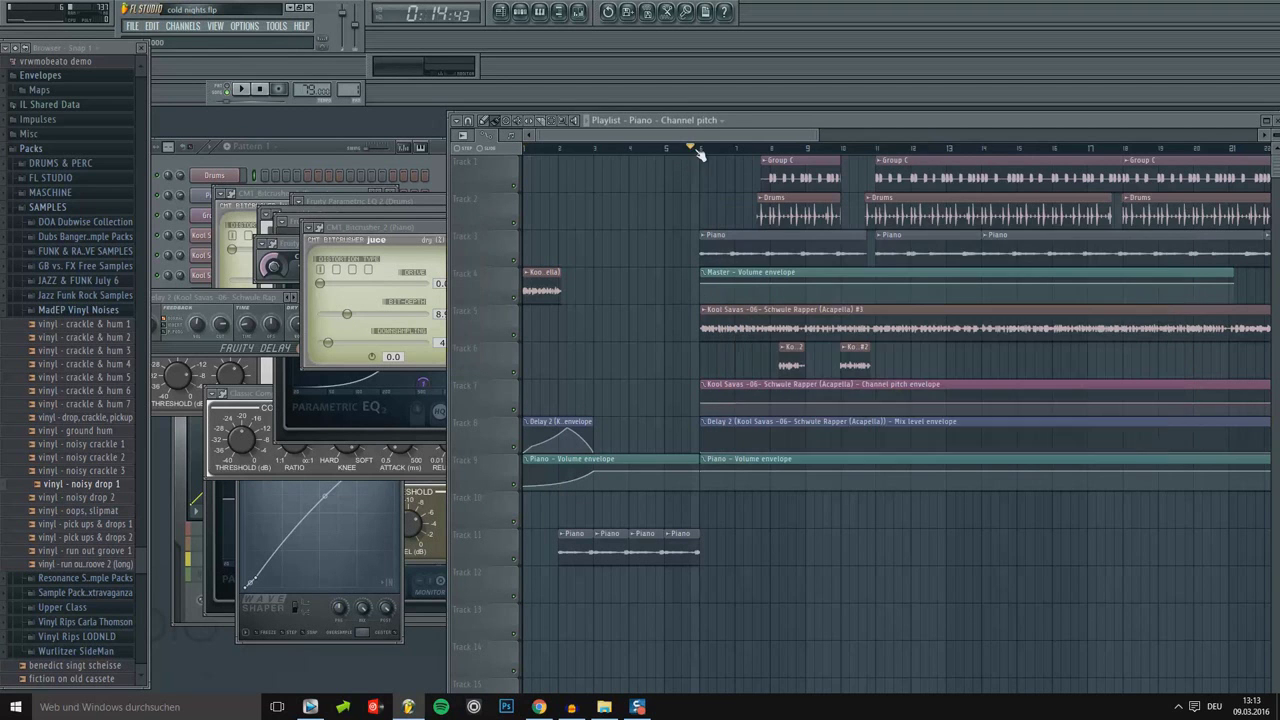
click(695, 148)
click(579, 18)
click(848, 290)
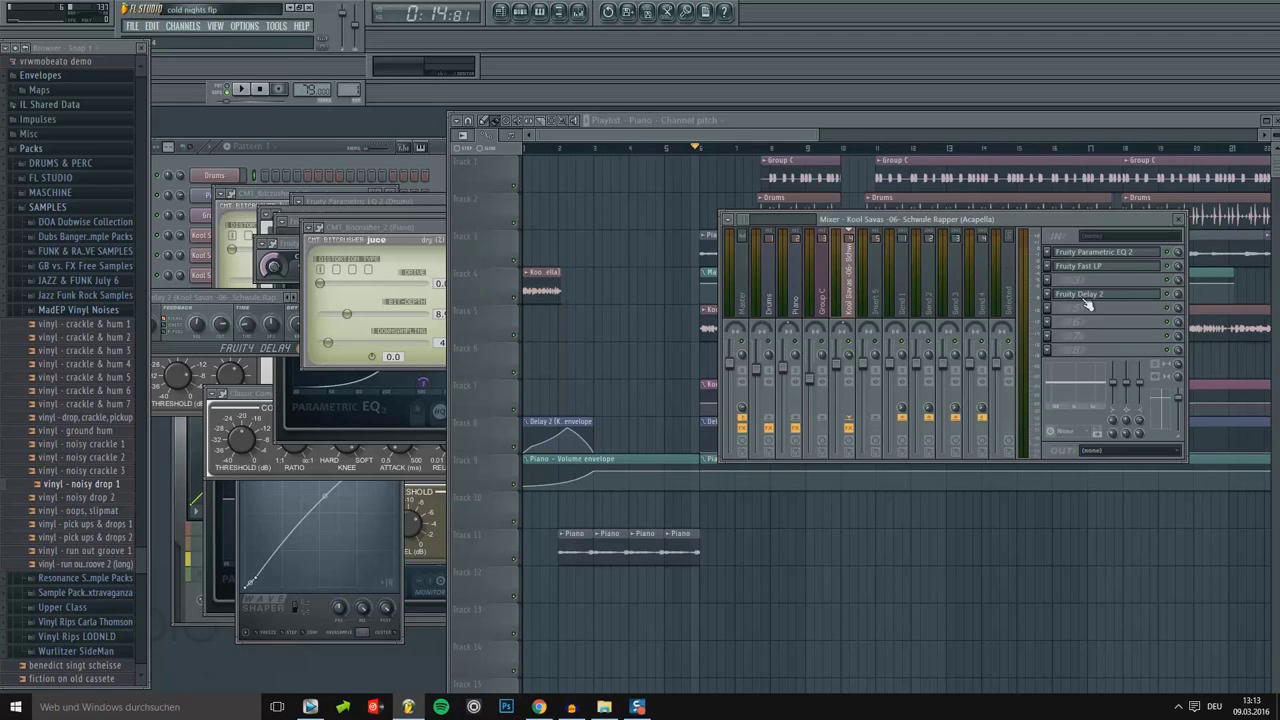
click(1105, 270)
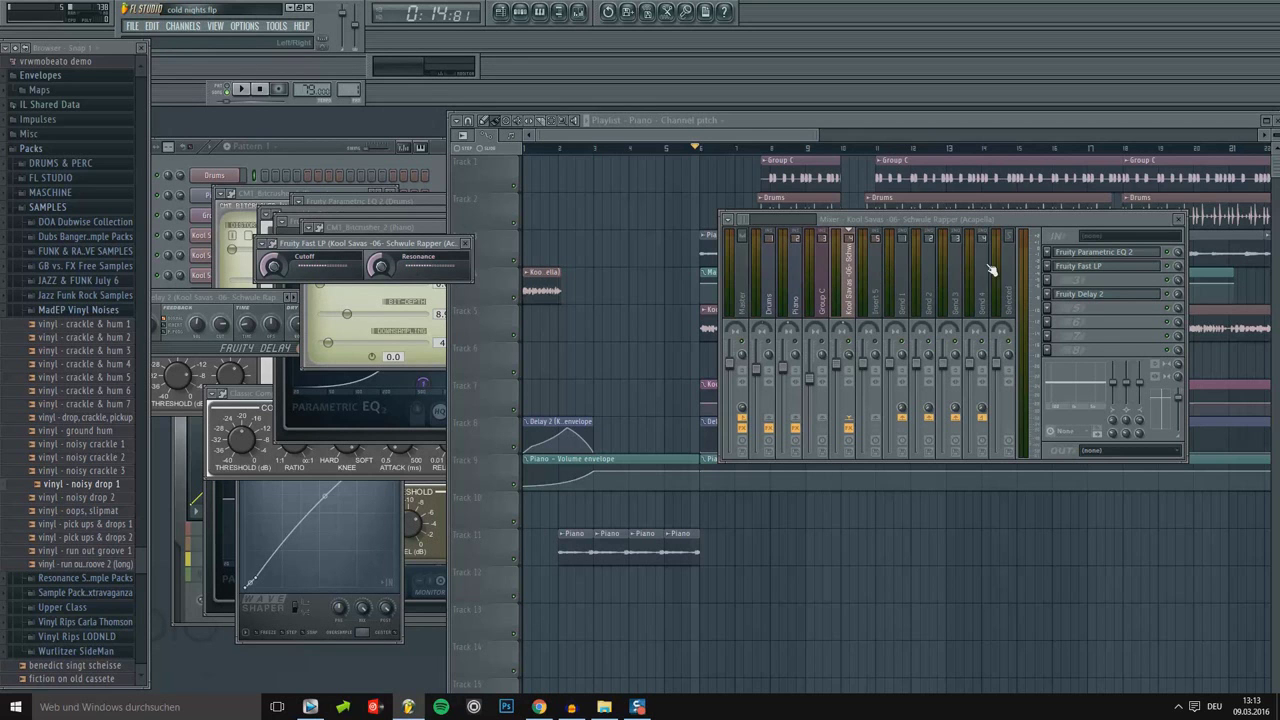
click(241, 89)
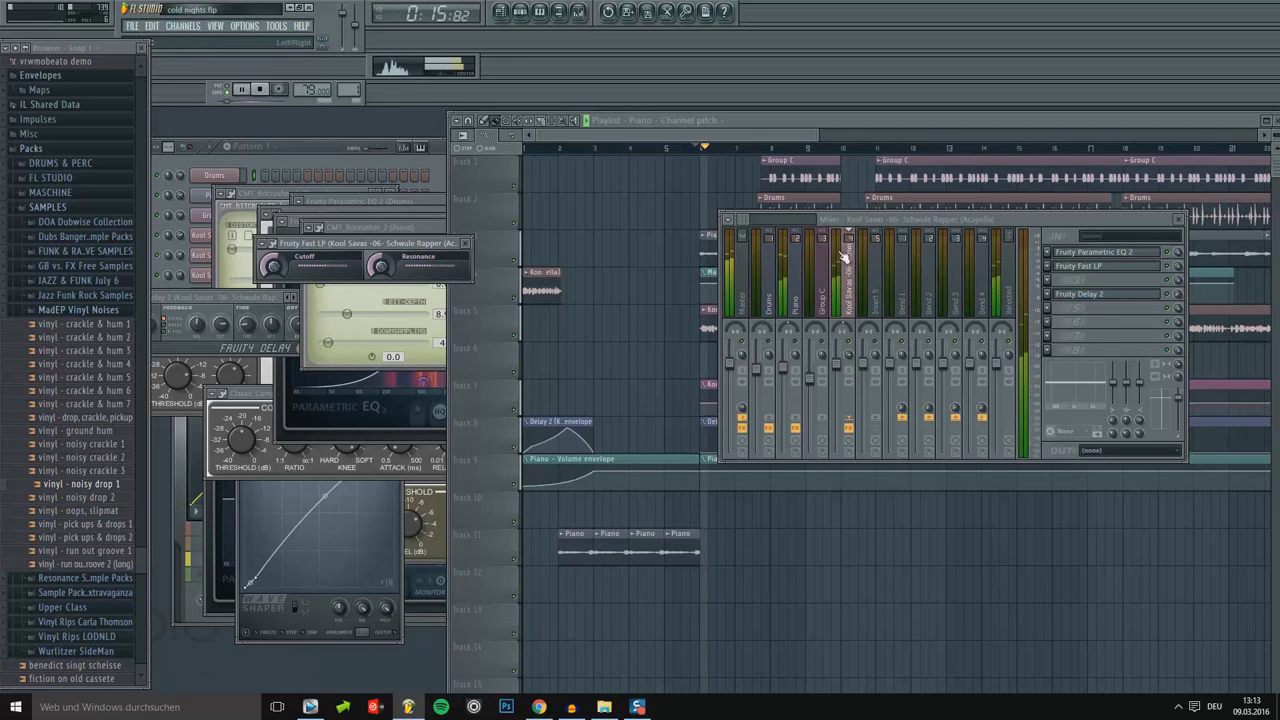